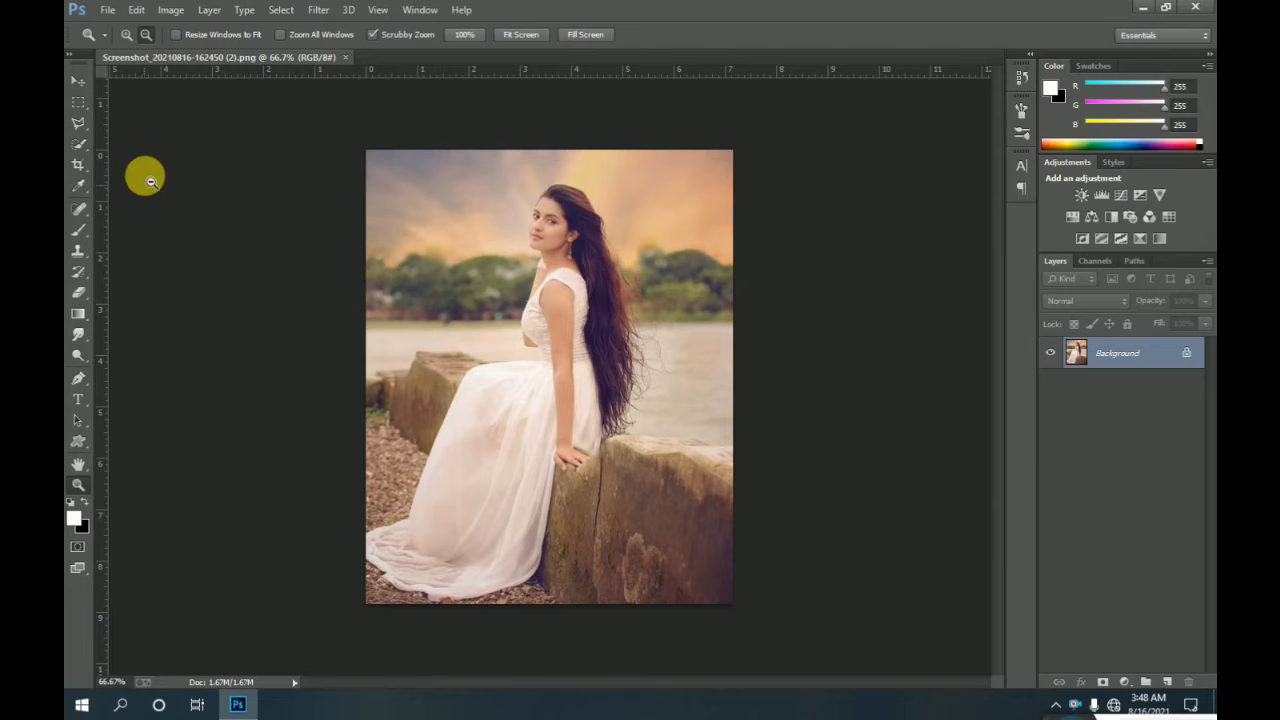
Step: Examine the woman's face up close to judge the pixelation of the photo
left_click(126, 34)
left_click_drag(525, 200, 492, 274)
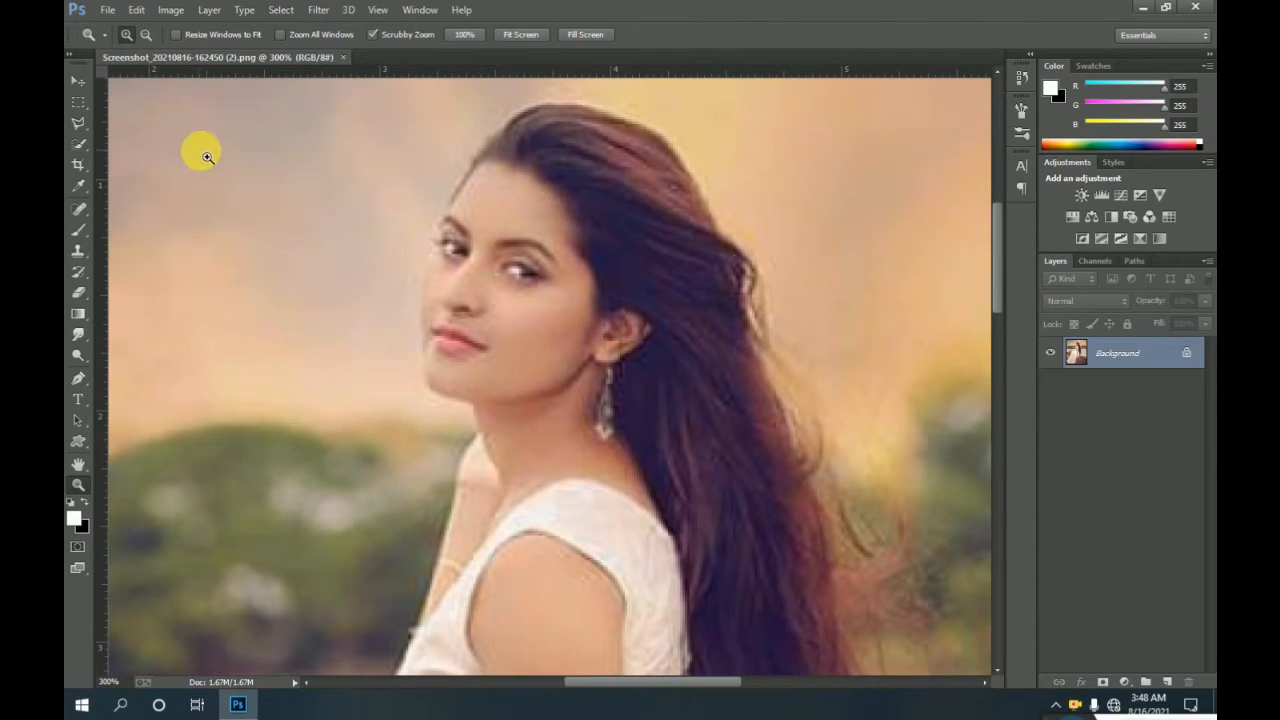
left_click(525, 236)
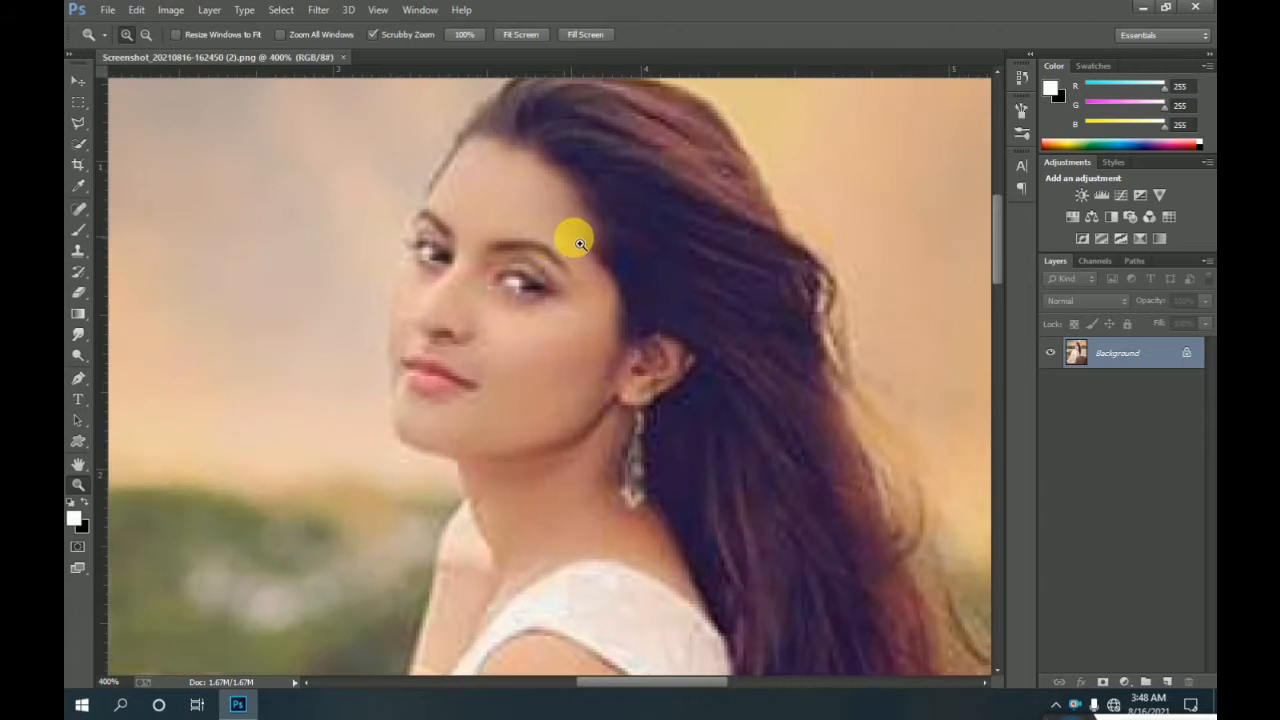
left_click(573, 250)
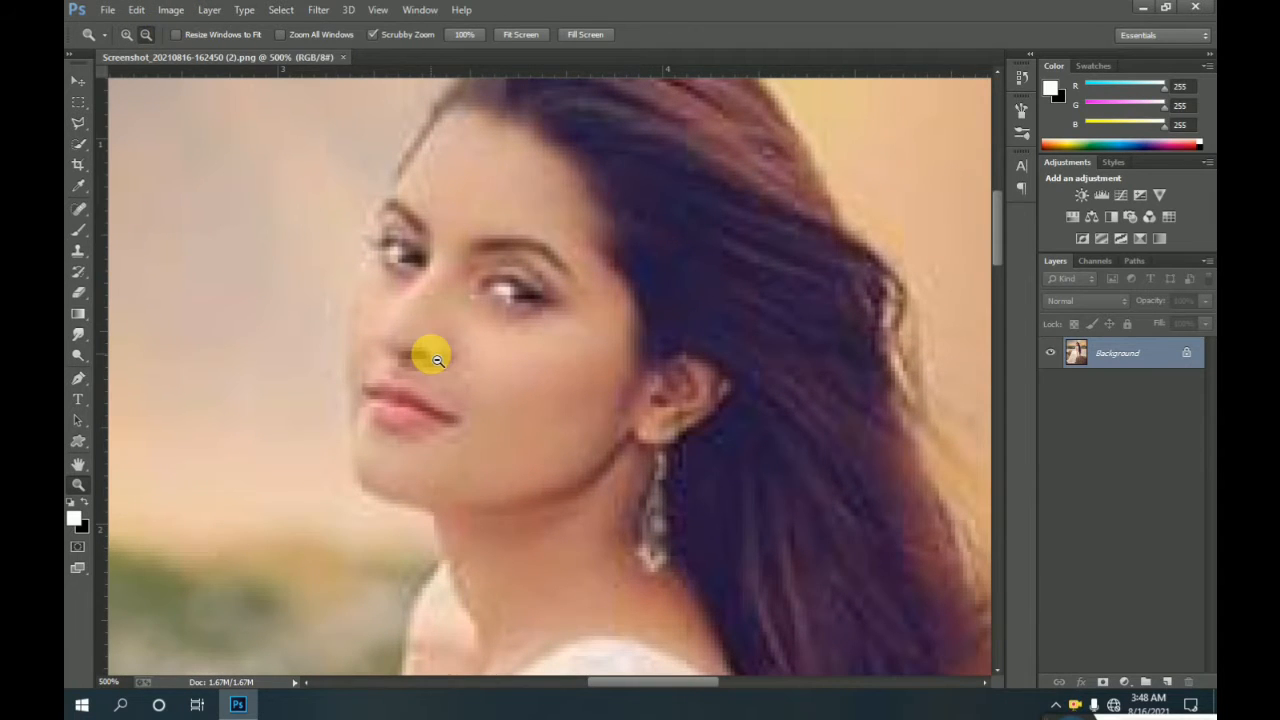
left_click(435, 356, "alt")
left_click(420, 345, "alt")
left_click(386, 329, "alt")
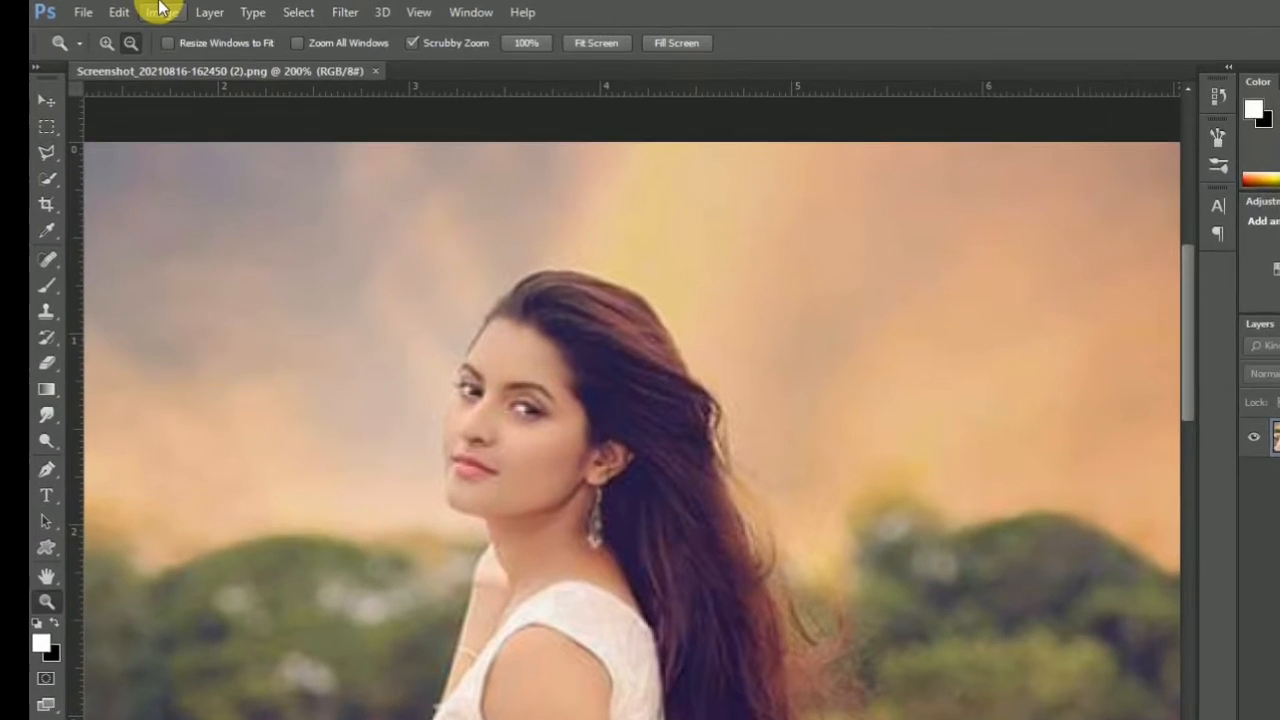
Step: In the image size settings, set the resolution to 300 pixels/inch and the width to 3000 pixels, keeping proportions
left_click(166, 10)
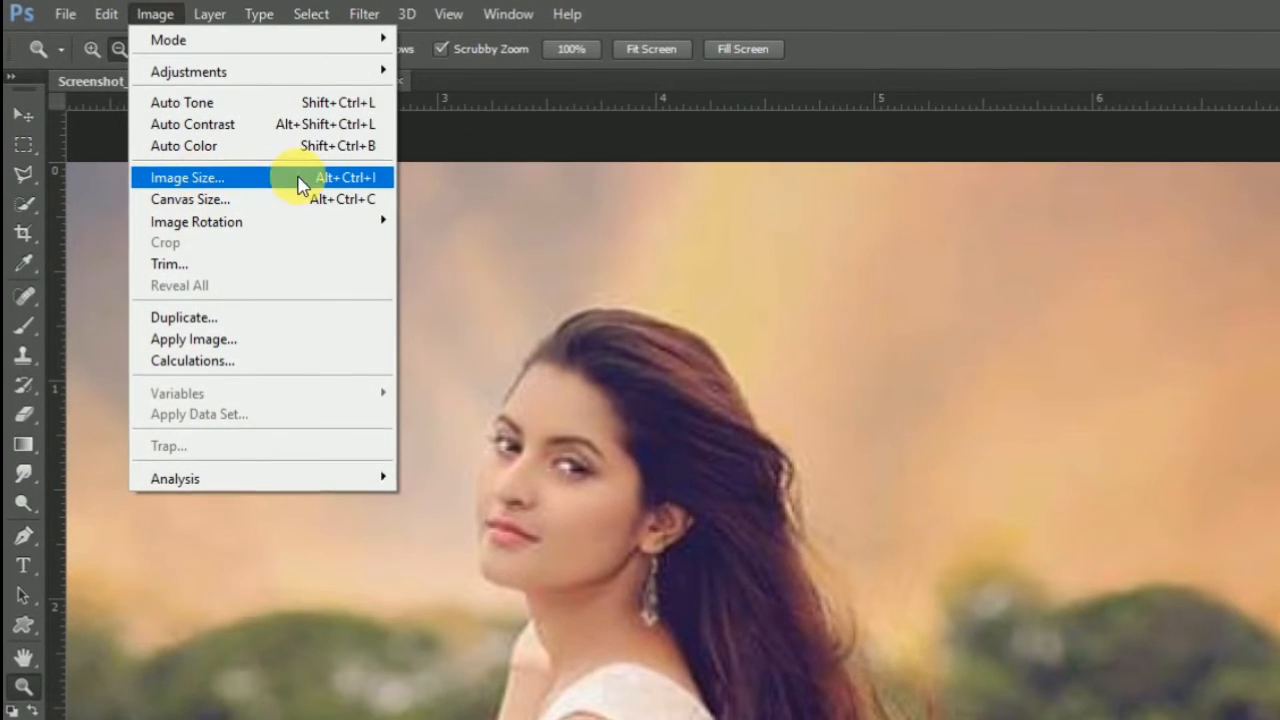
left_click(255, 180)
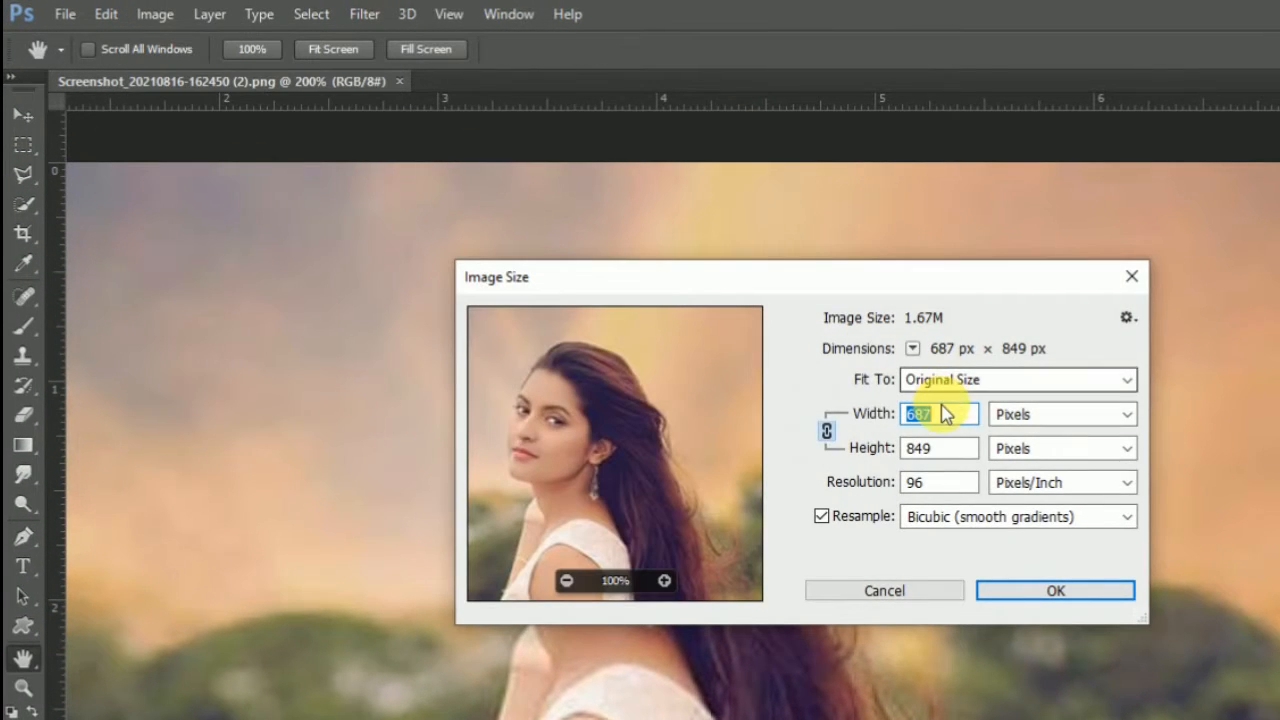
left_click(912, 483)
type("3")
left_click(960, 415)
type("3000")
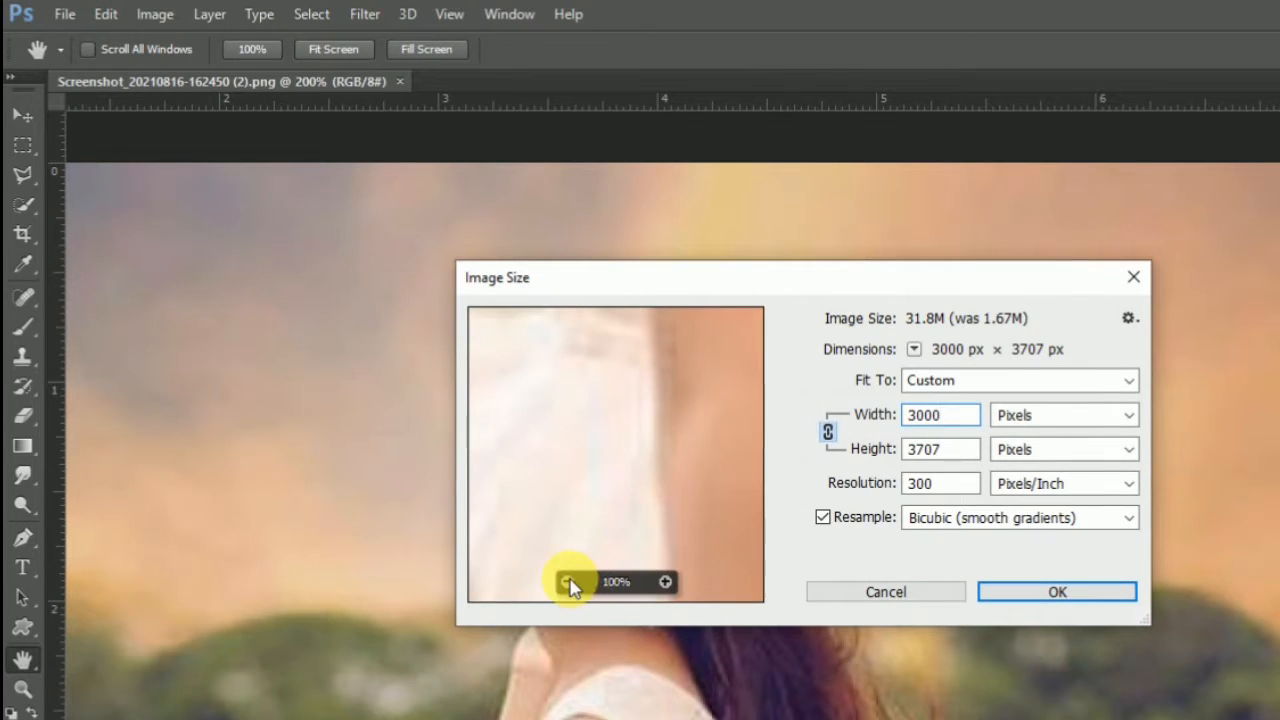
Step: Inspect the woman's face at different magnifications in the image size preview
left_click(570, 585)
left_click(570, 585)
left_click(570, 585)
left_click(570, 585)
left_click_drag(596, 392, 611, 626)
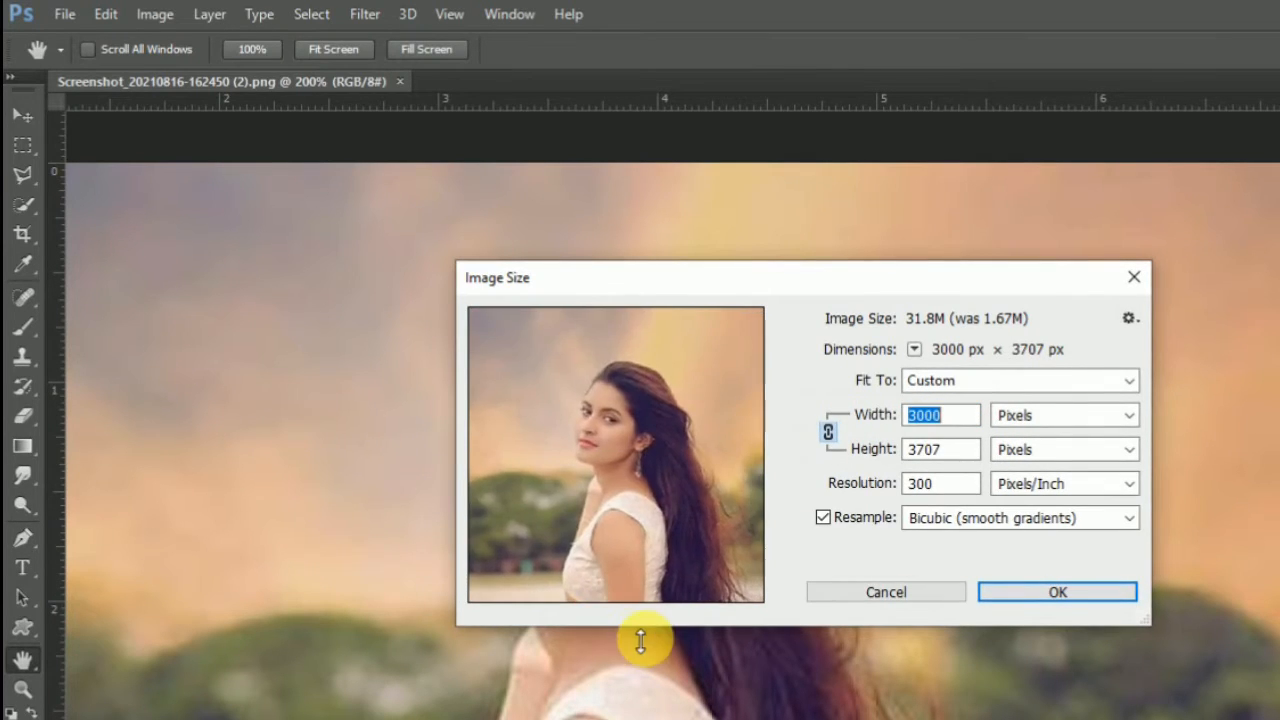
left_click(665, 585)
left_click(667, 583)
left_click(667, 583)
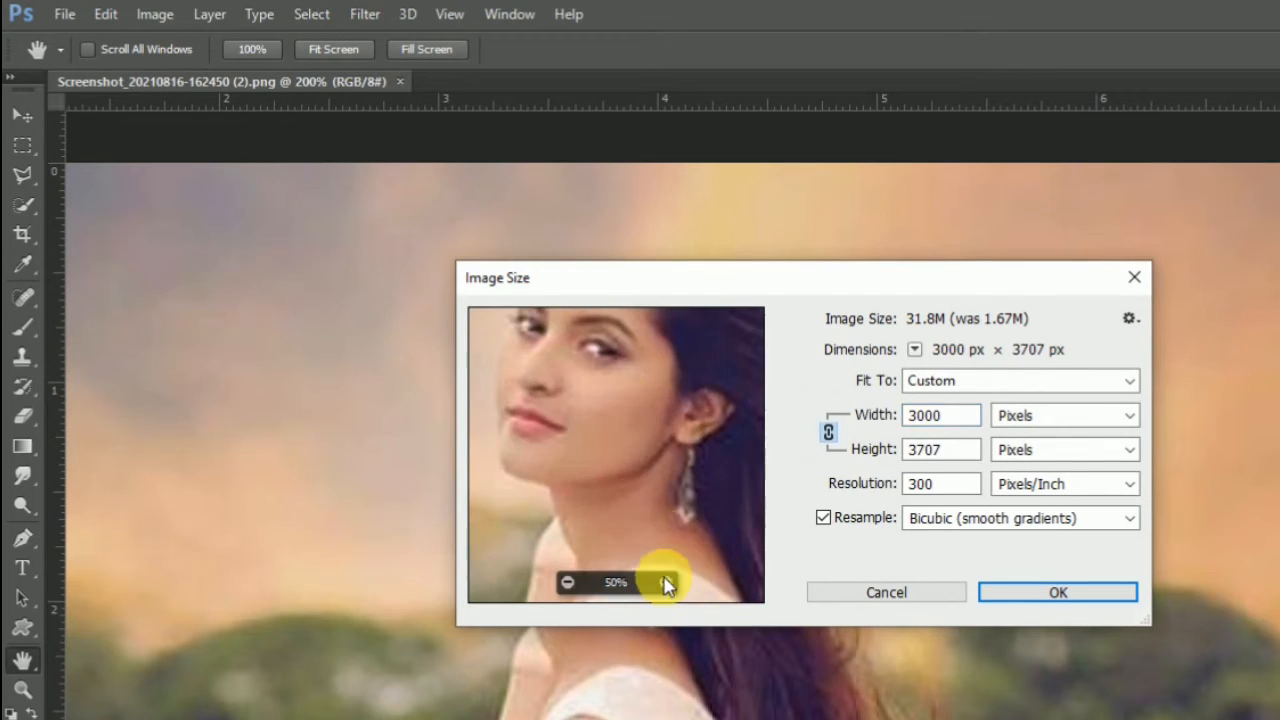
left_click_drag(629, 401, 660, 455)
Step: Choose Bicubic Smoother (enlargement) as the resampling method and apply the new image size
left_click(906, 518)
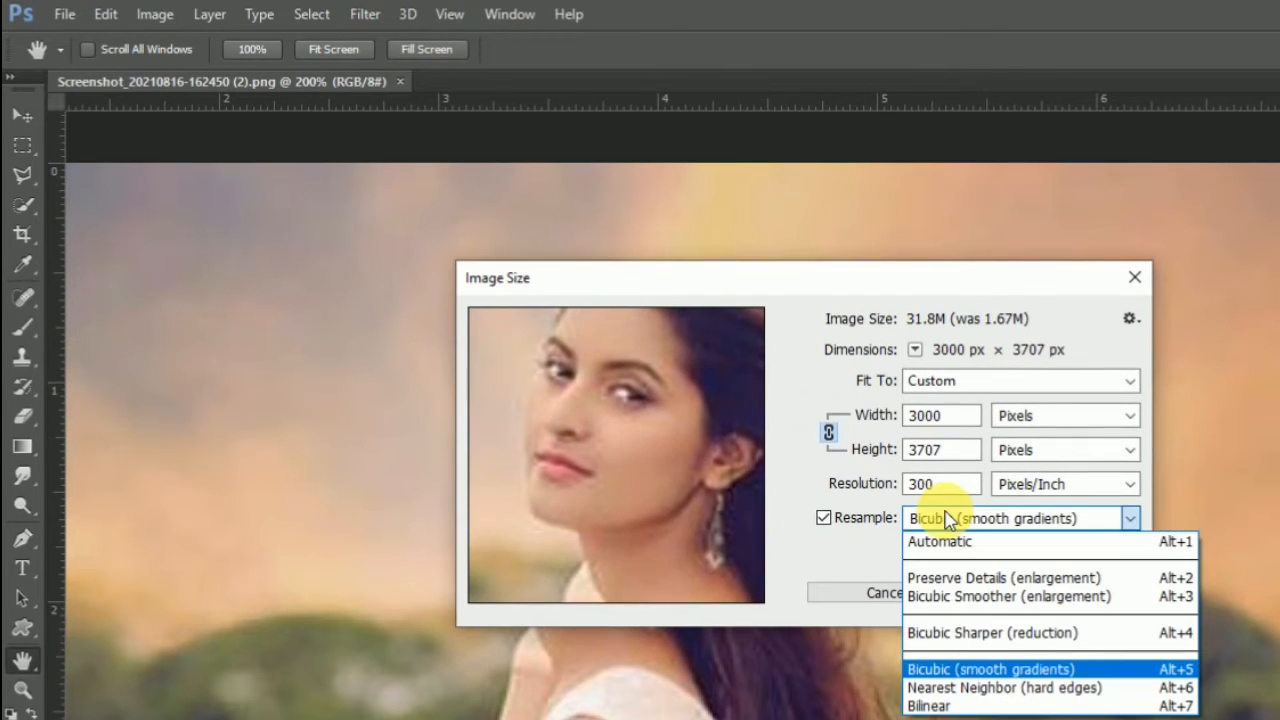
left_click(962, 597)
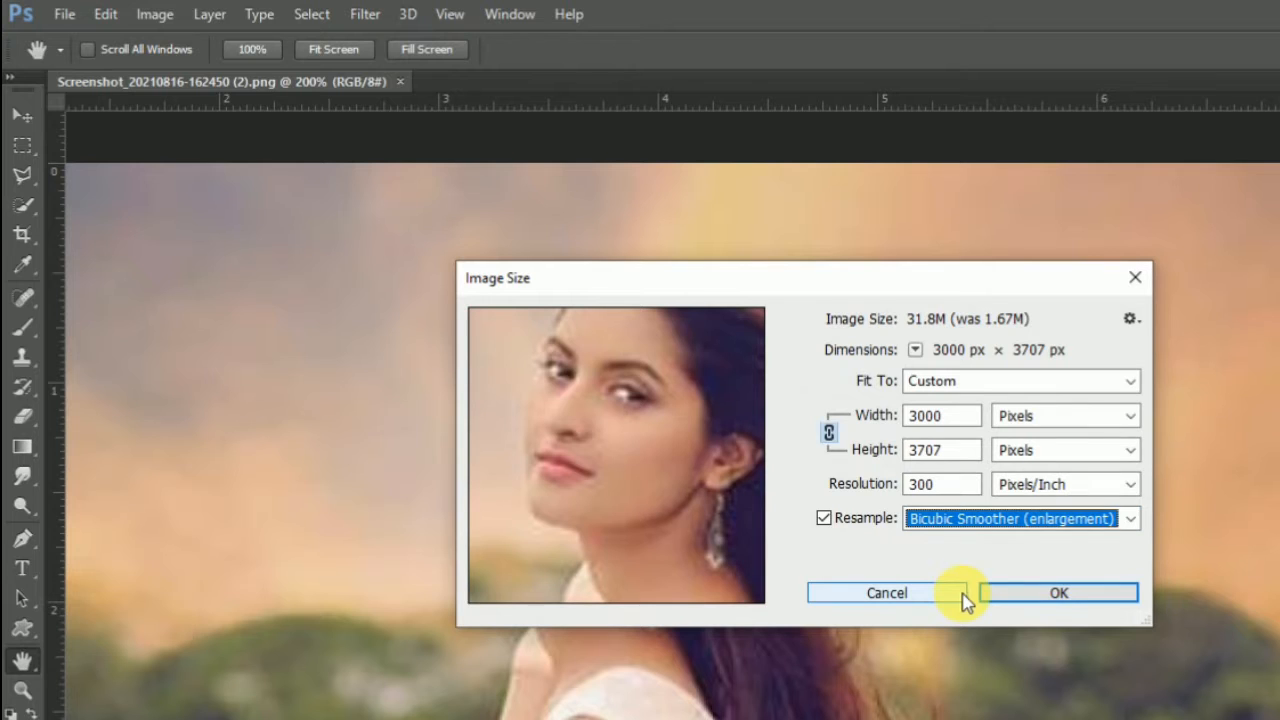
left_click(1095, 596)
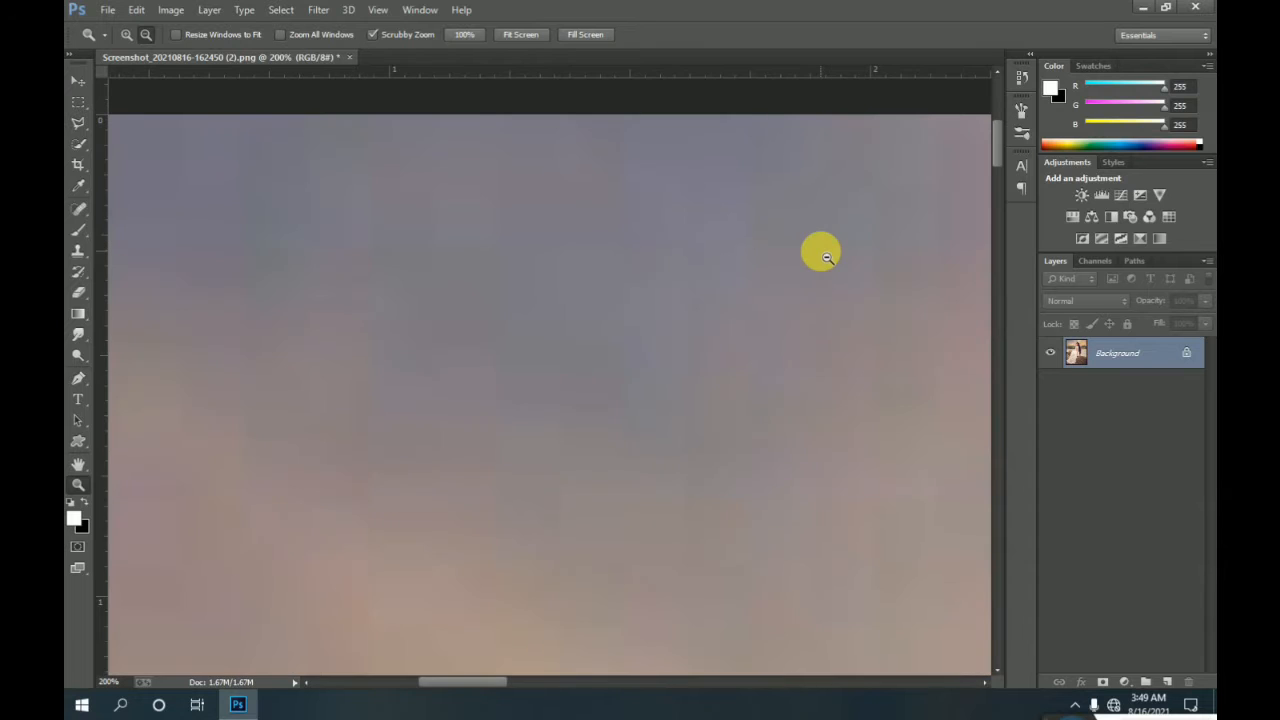
Step: Examine the enlarged photo as a whole and the woman's face up close
left_click(475, 328)
left_click(488, 335)
left_click(492, 339)
left_click(494, 341)
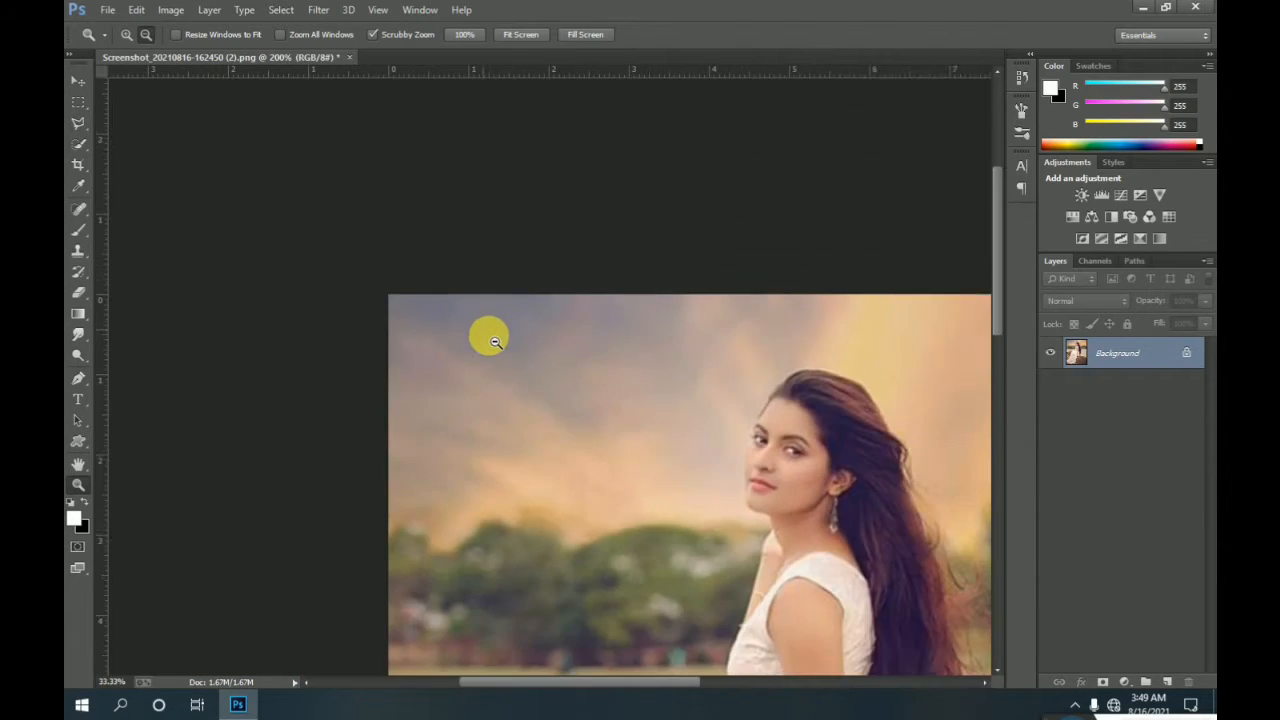
left_click(494, 341)
left_click(672, 388)
left_click(672, 388)
left_click(126, 35)
left_click(563, 220)
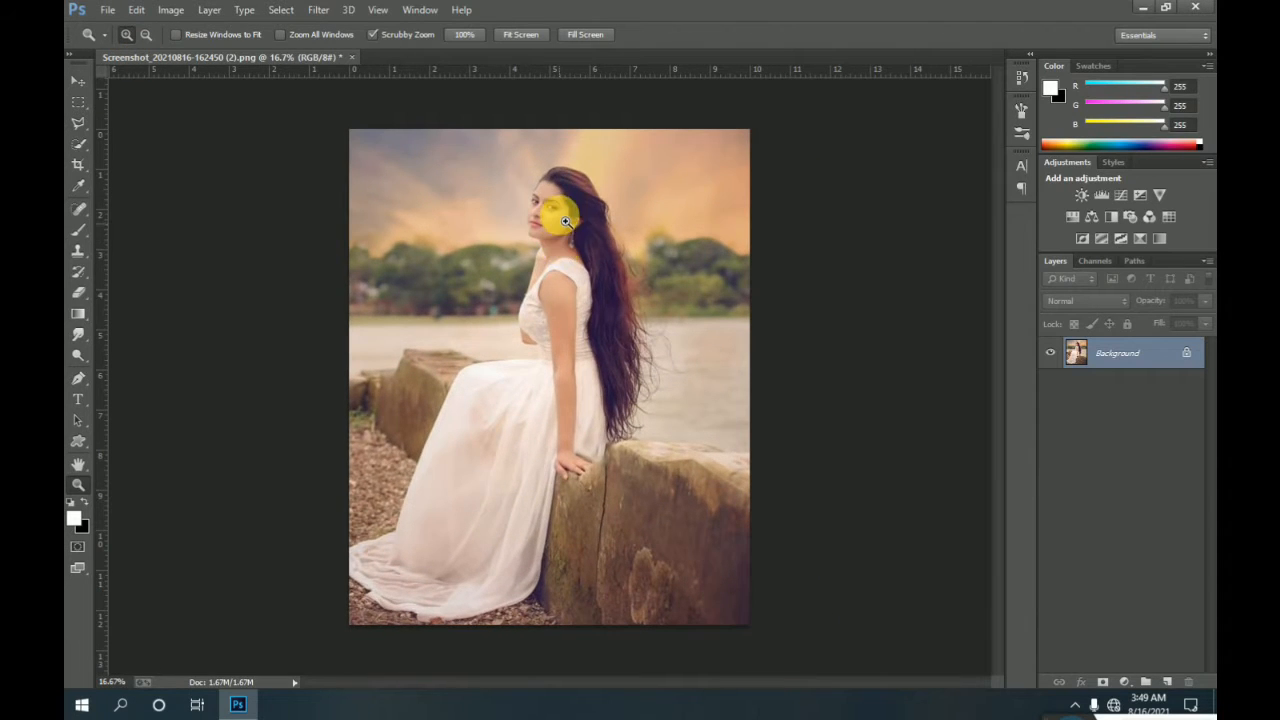
left_click(565, 220)
left_click(565, 212)
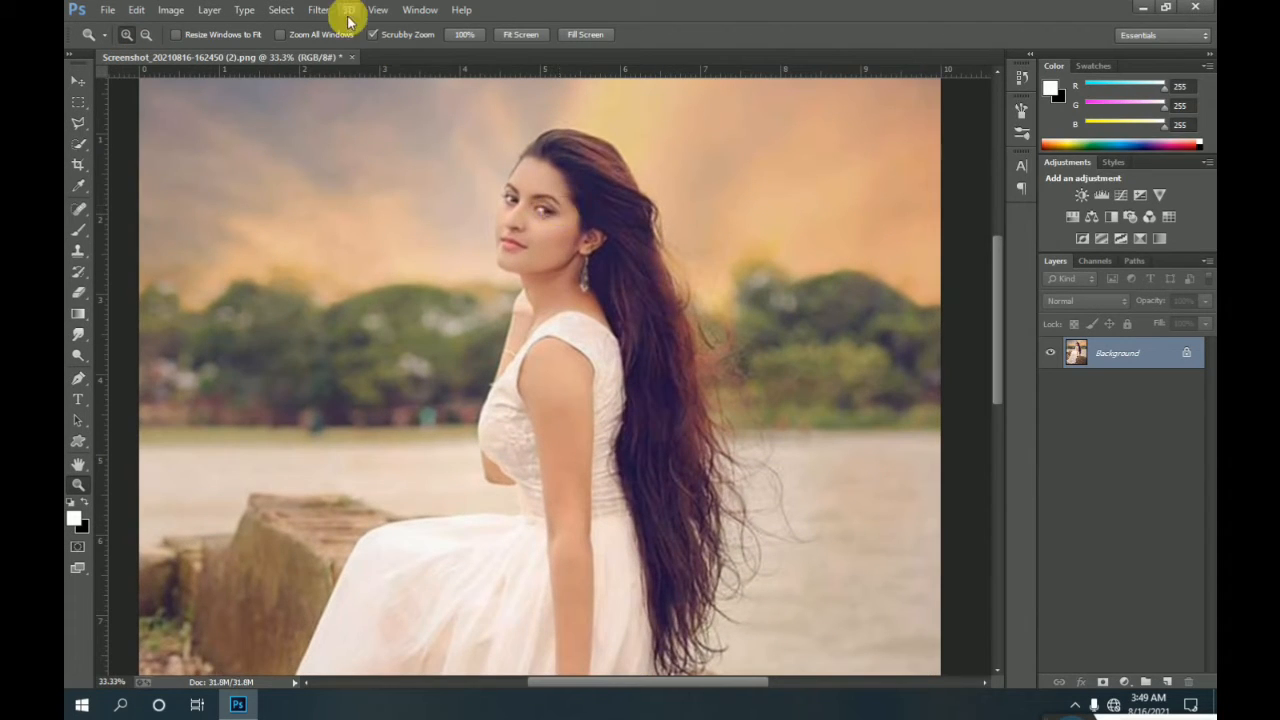
left_click(553, 198)
left_click(553, 198)
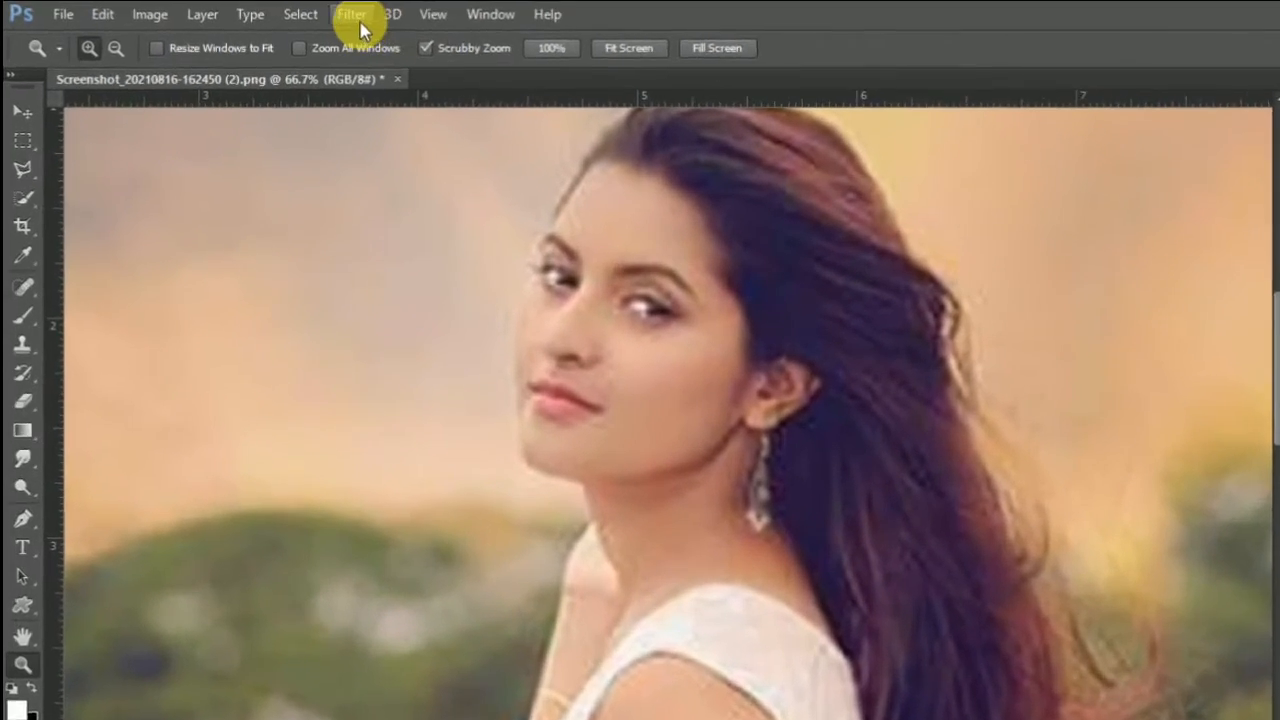
Step: Apply Smart Sharpen to the photo with Amount 0%, Radius 0.0 px, Reduce Noise 0% and Lens Blur removal
left_click(358, 18)
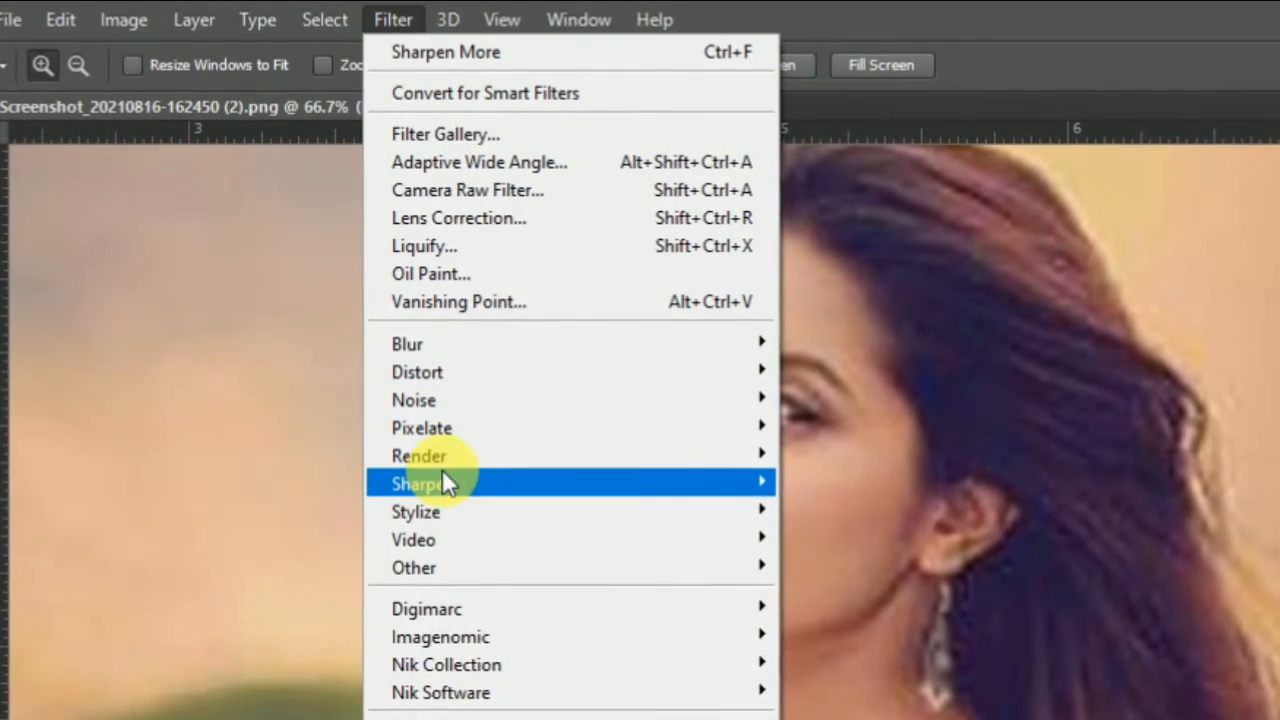
mouse_move(390, 360)
left_click(866, 594)
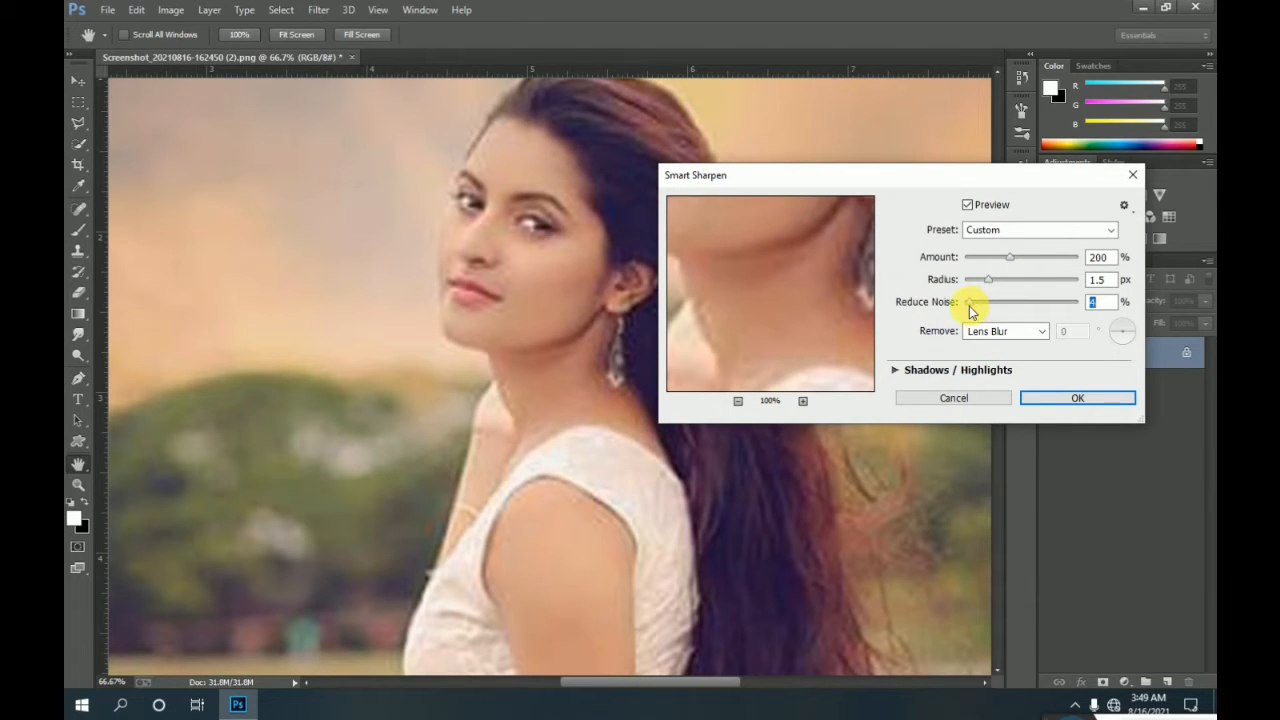
left_click(738, 402)
left_click_drag(791, 277, 800, 349)
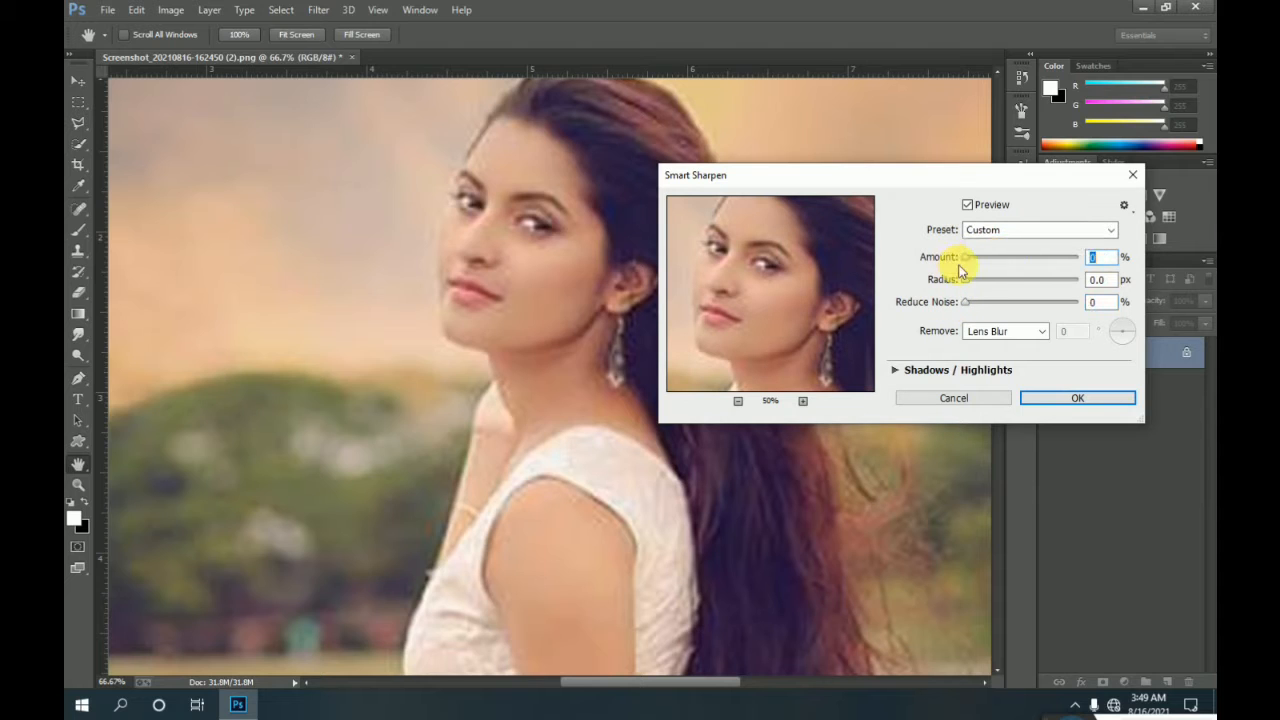
left_click(1077, 398)
Step: Reduce the Brush tool's tip to a small size and switch to the Mixer Brush tool
key("z")
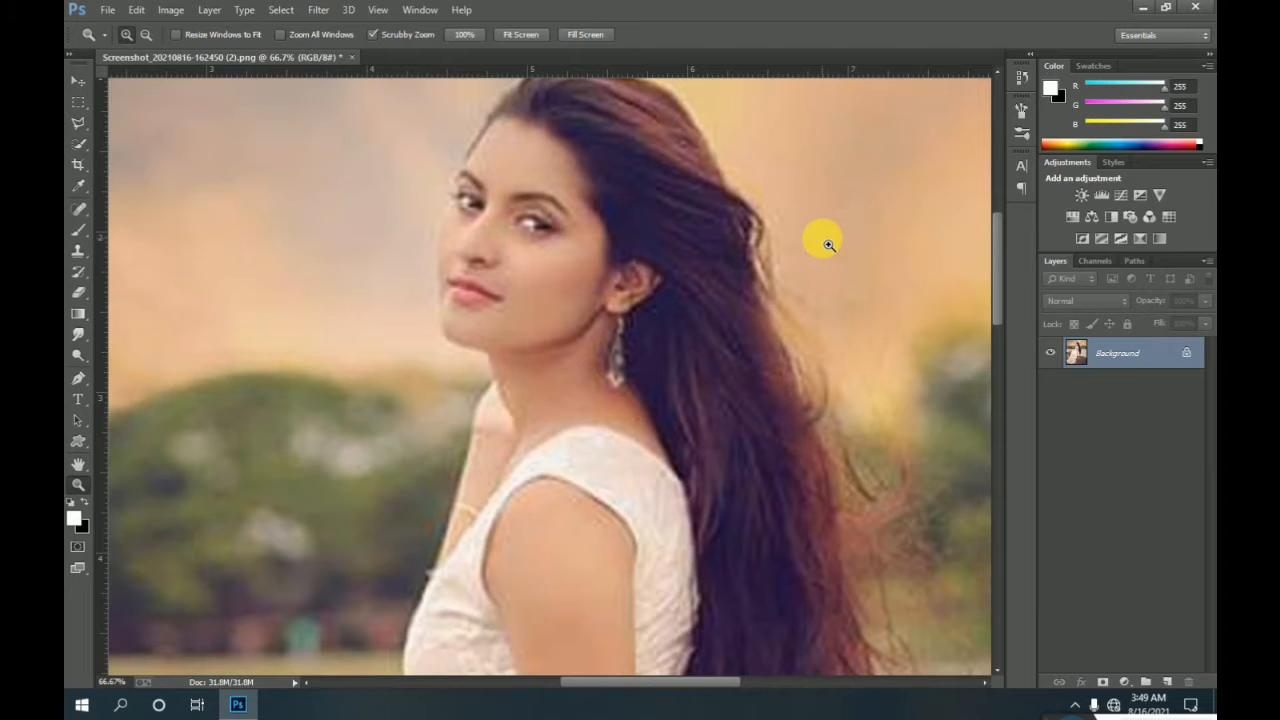
left_click(146, 34)
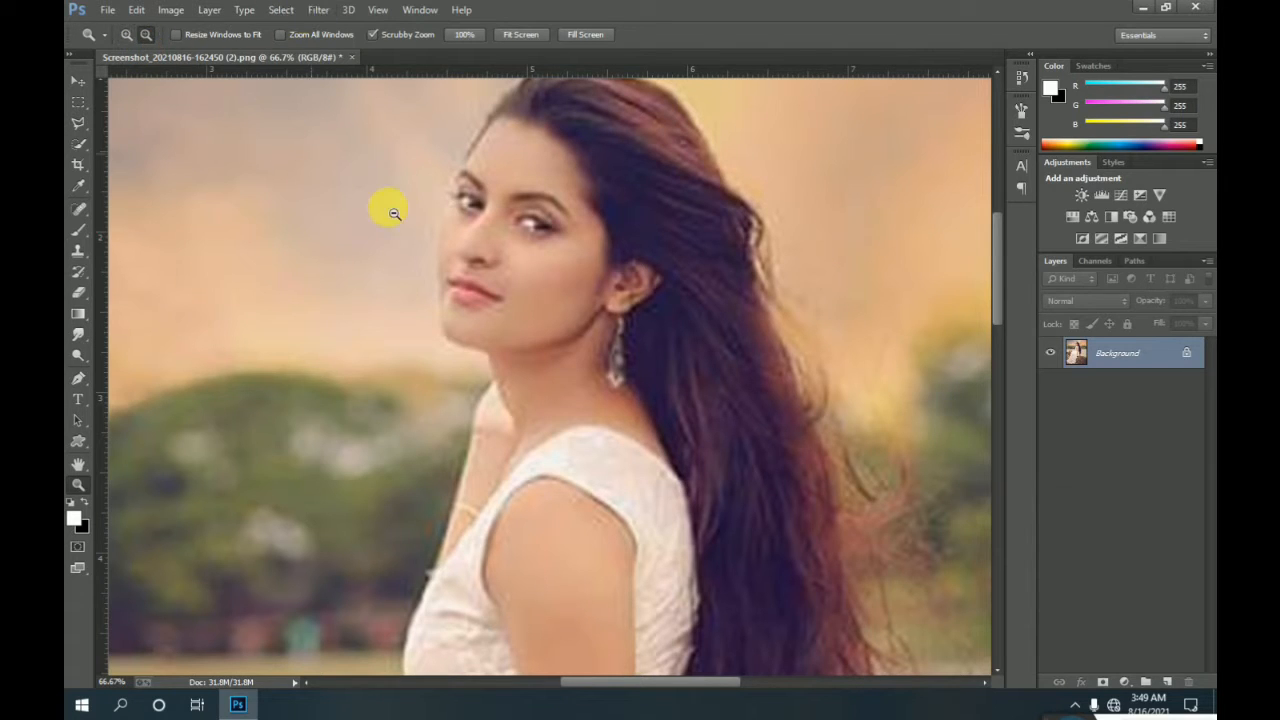
left_click(78, 229)
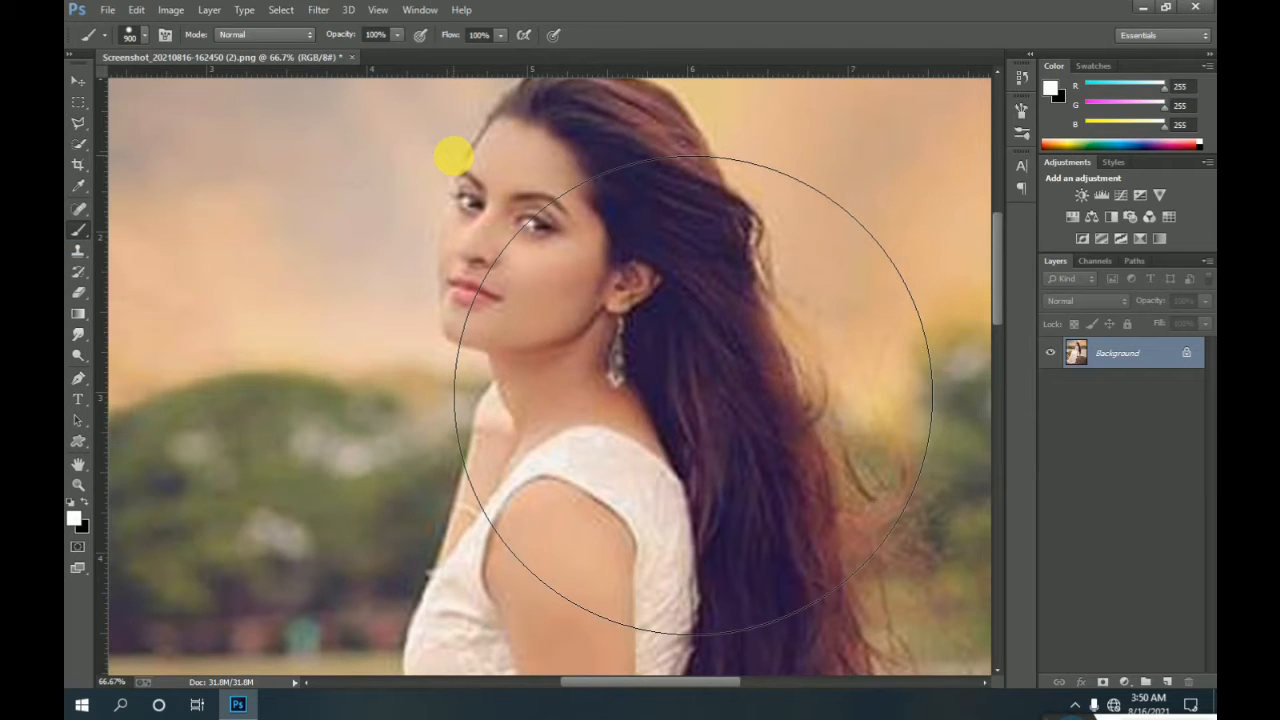
key("bracketleft")
key("bracketleft")
key("bracketleft")
key("bracketleft")
key("bracketleft")
key("bracketleft")
key("bracketleft")
key("bracketleft")
key("bracketleft")
key("bracketleft")
key("bracketleft")
key("bracketleft")
key("bracketleft")
key("bracketleft")
right_click(79, 229)
left_click(155, 273)
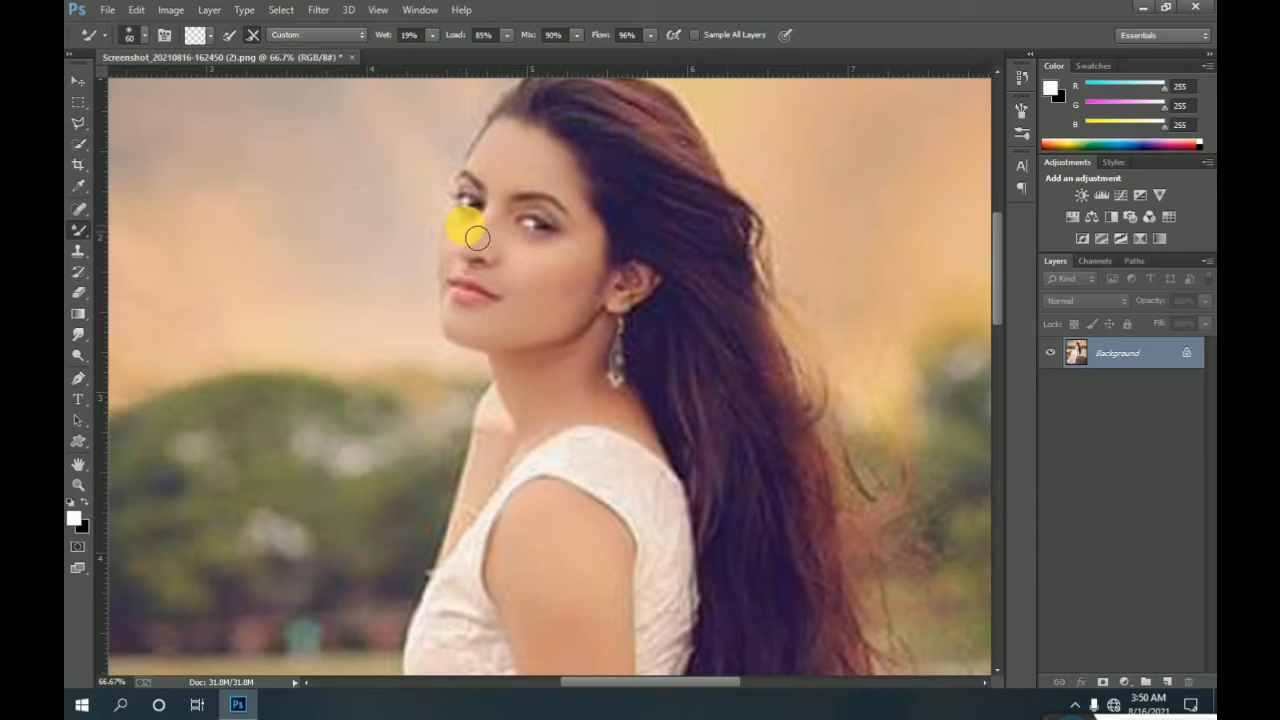
Step: Review the whole photo and take a closer look at the woman and her dress
left_click(78, 484)
left_click(146, 34)
left_click(613, 391)
left_click(613, 391)
left_click(613, 391)
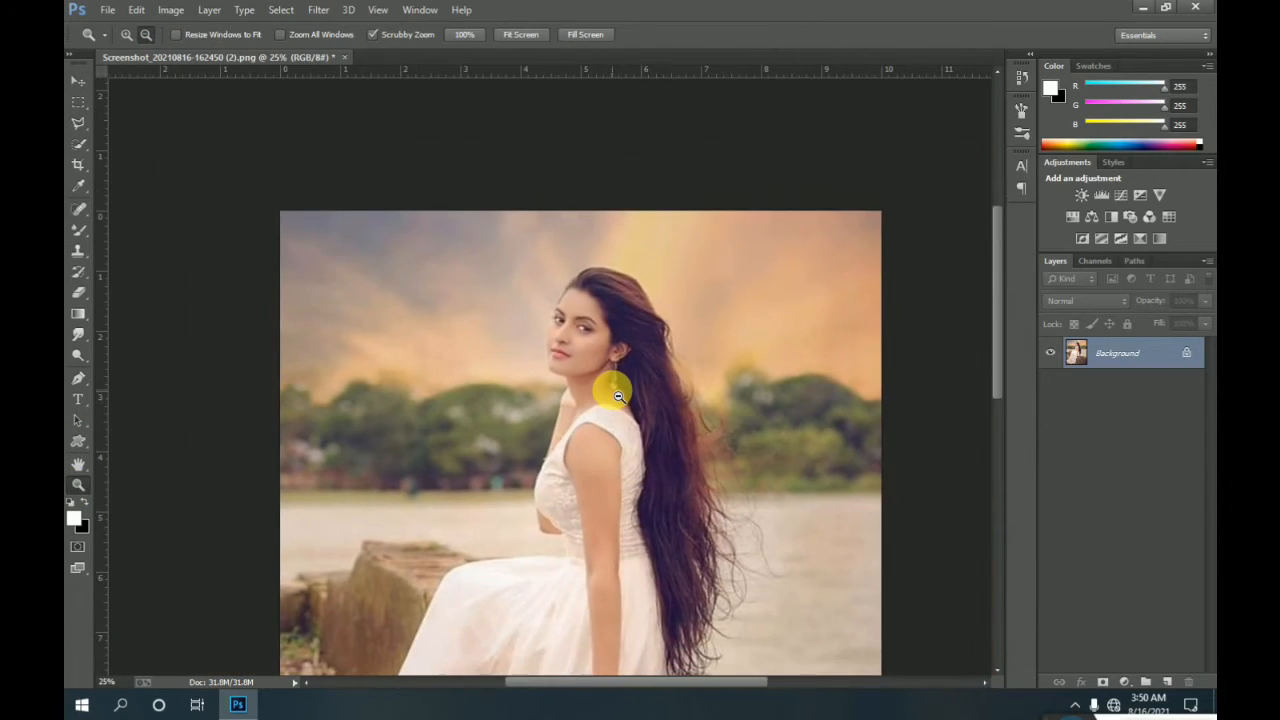
left_click(613, 391)
left_click(413, 289)
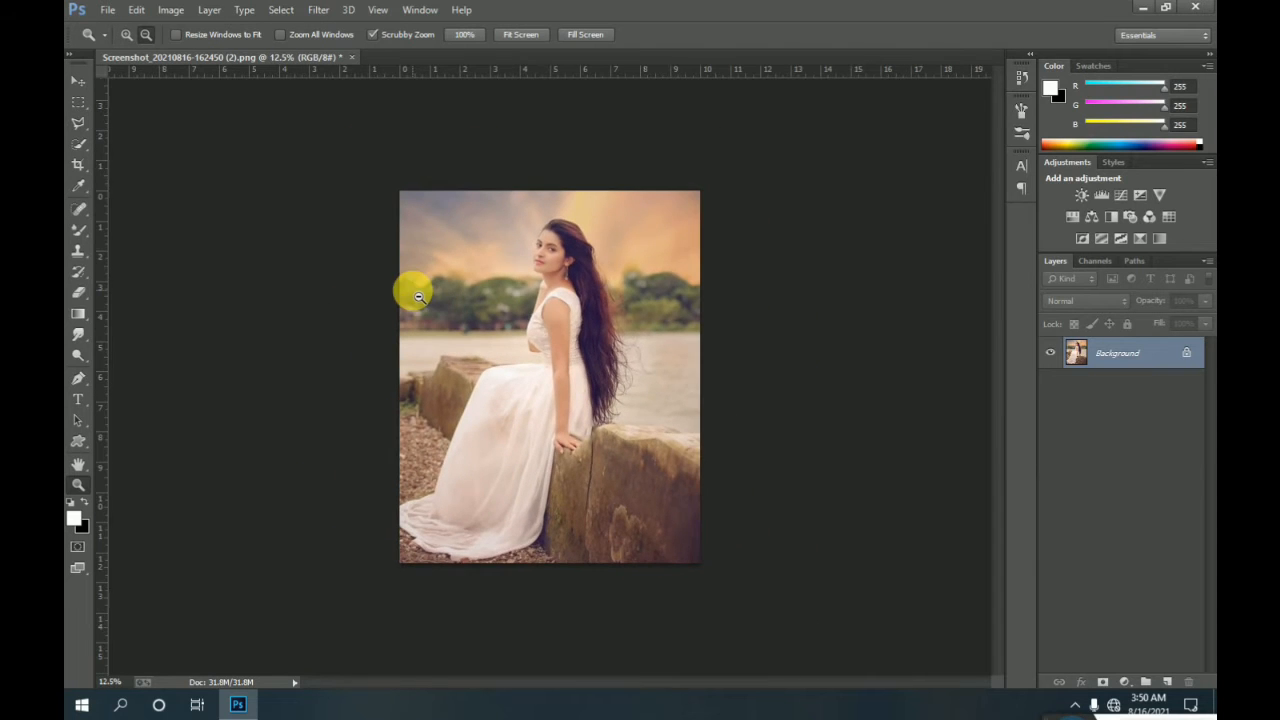
left_click(126, 34)
left_click(553, 380)
left_click(588, 357)
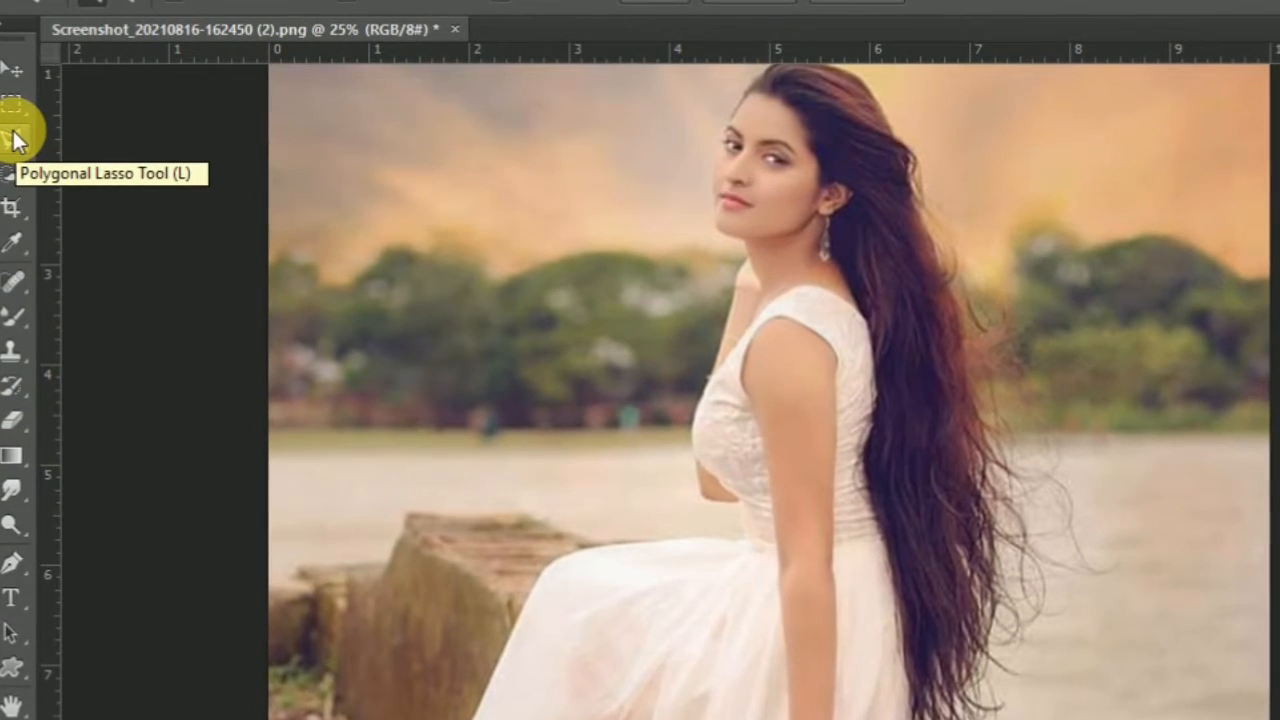
Step: Select the upper dress with the Polygonal Lasso and extend the selection over the bodice front and skirt with Quick Selection
left_click(13, 137)
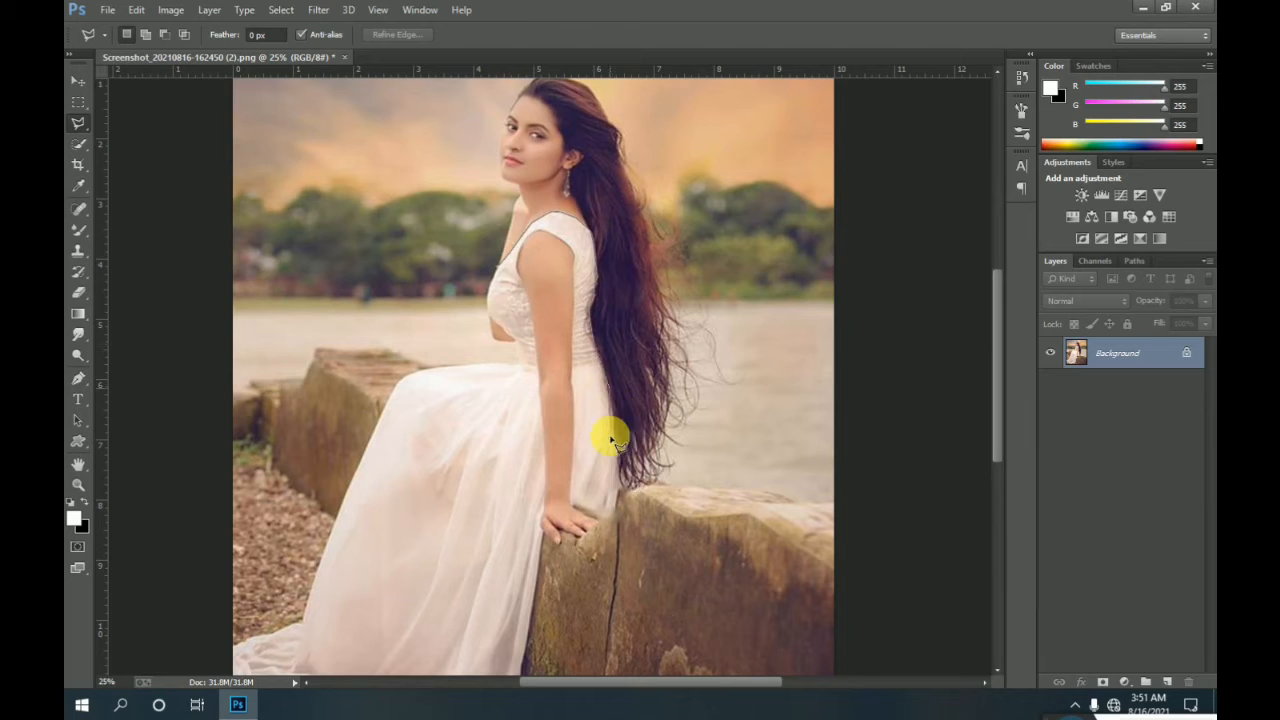
double_click(572, 508)
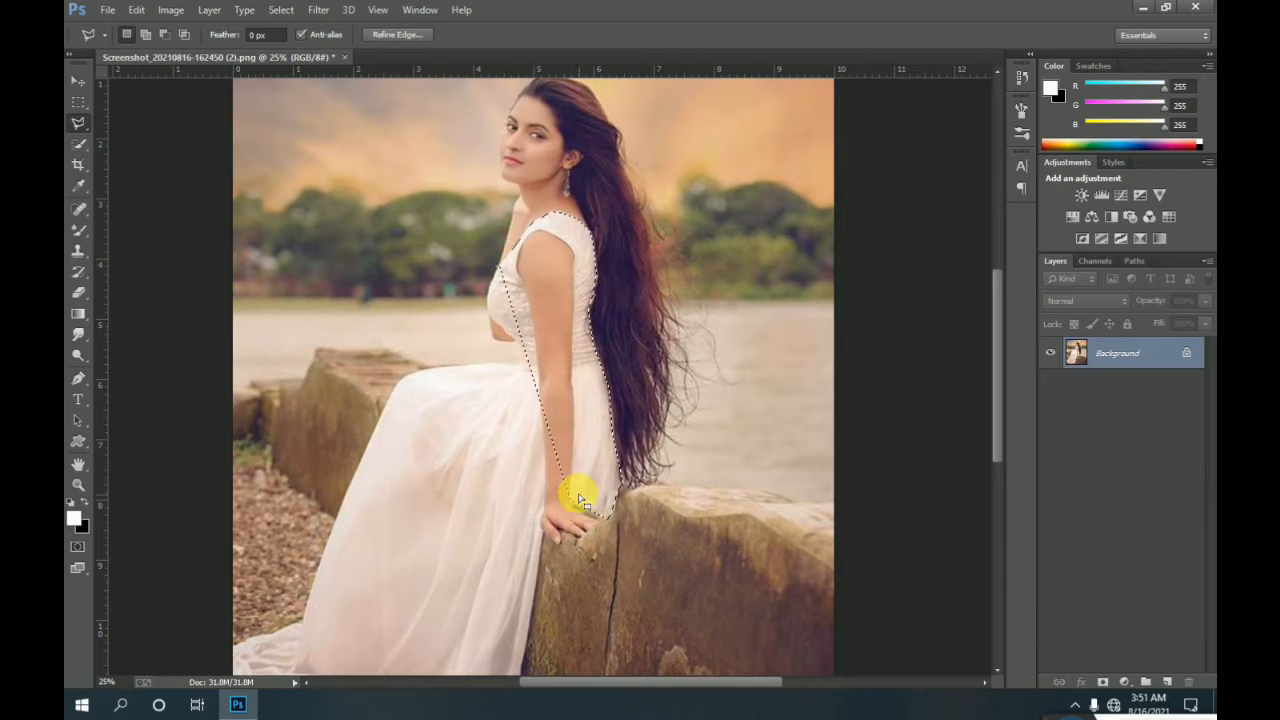
left_click(79, 143)
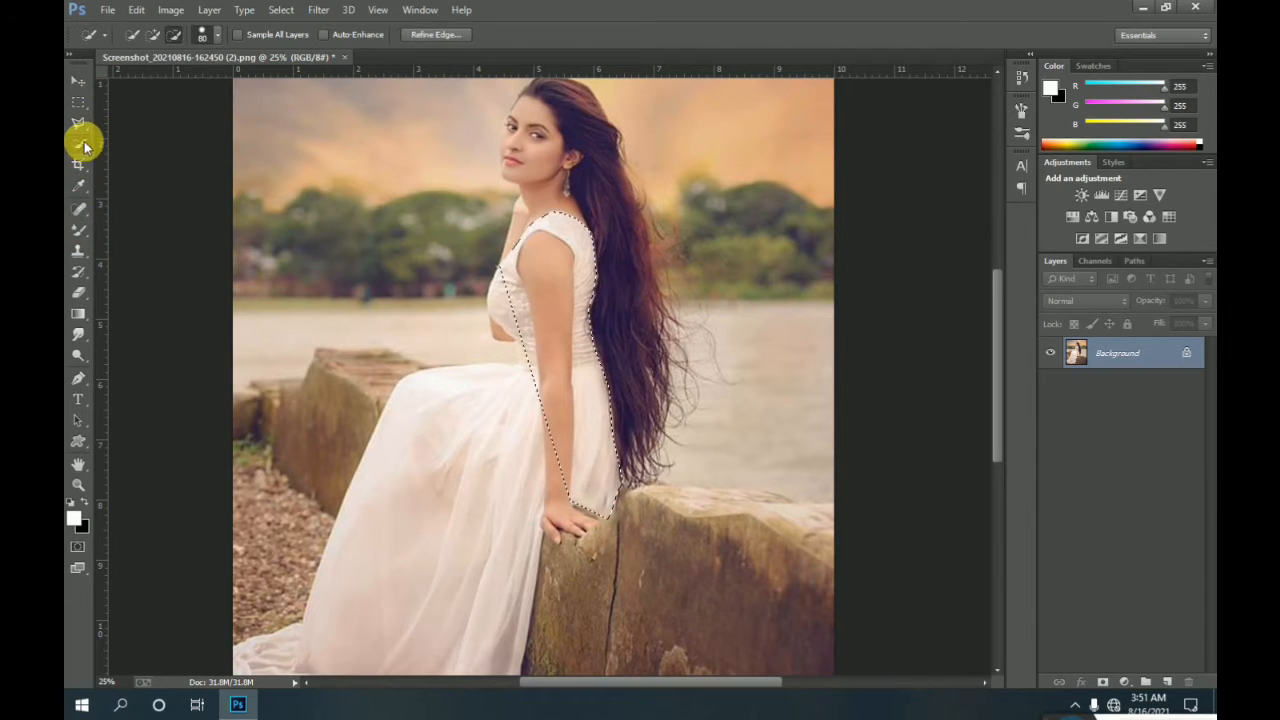
left_click(155, 35)
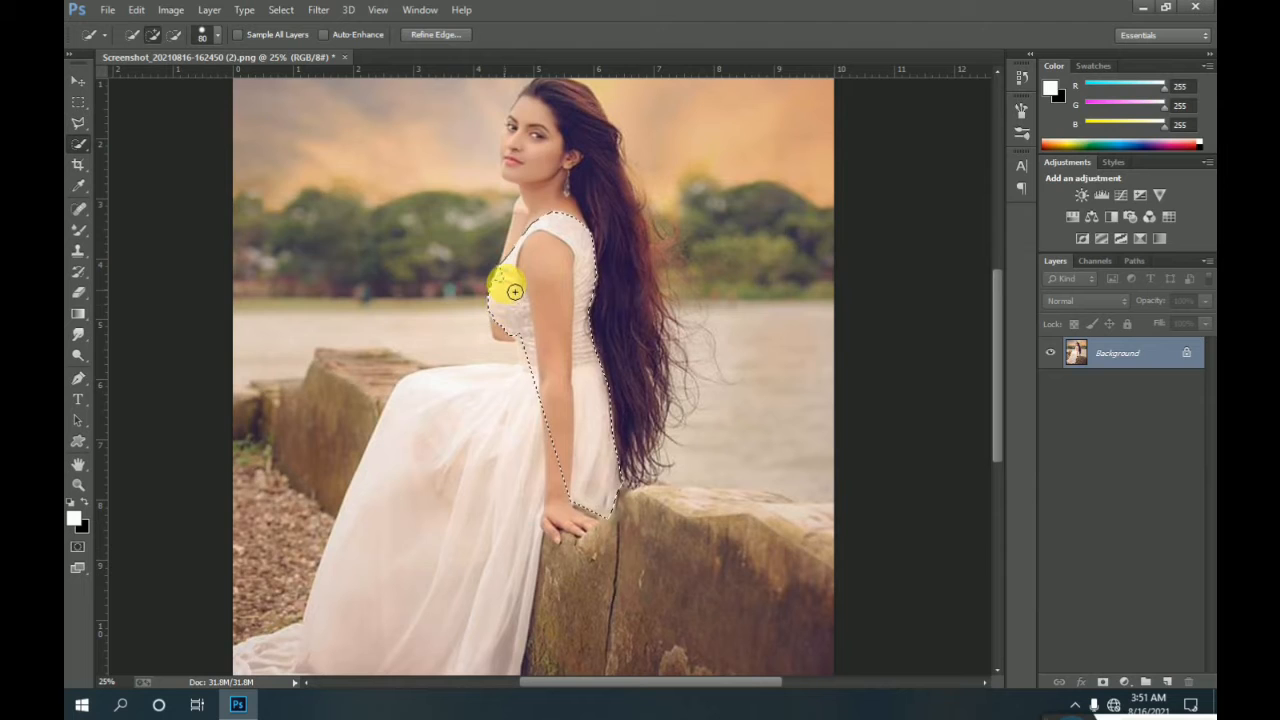
left_click_drag(543, 366, 529, 396)
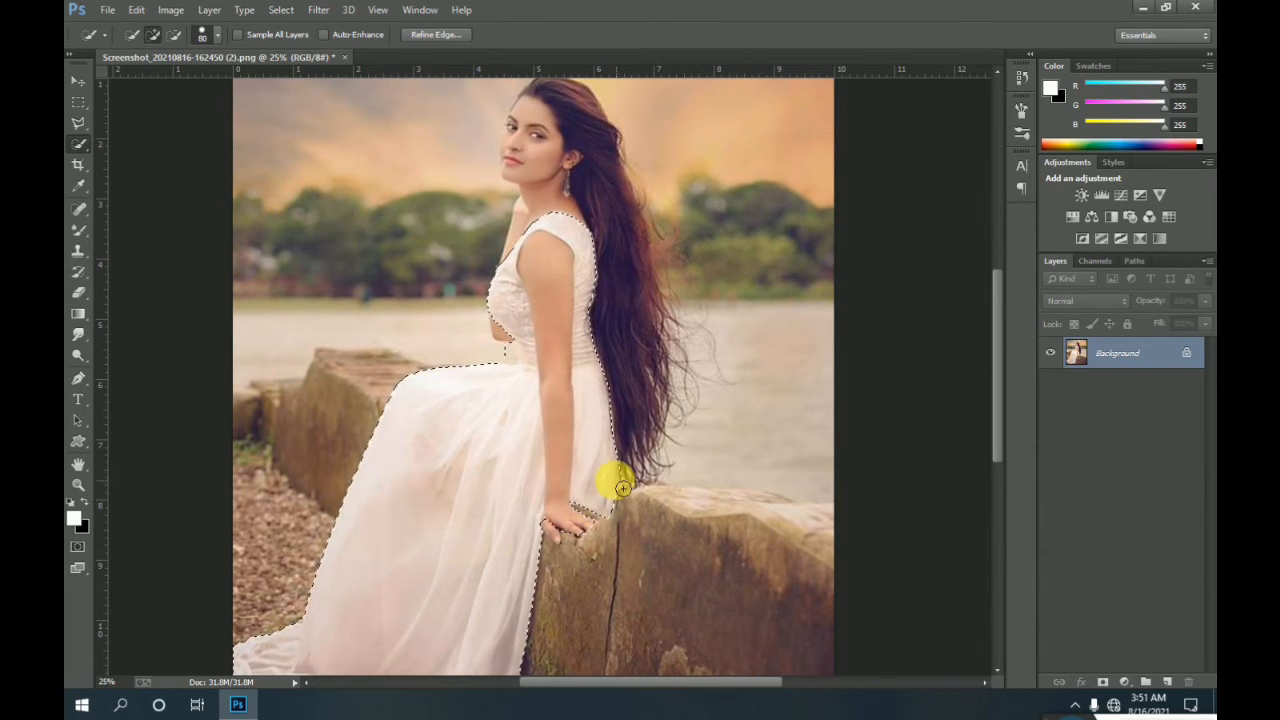
Step: Subtract the woman's arm, hand and the small gap at the waist from the dress selection
left_click(174, 35)
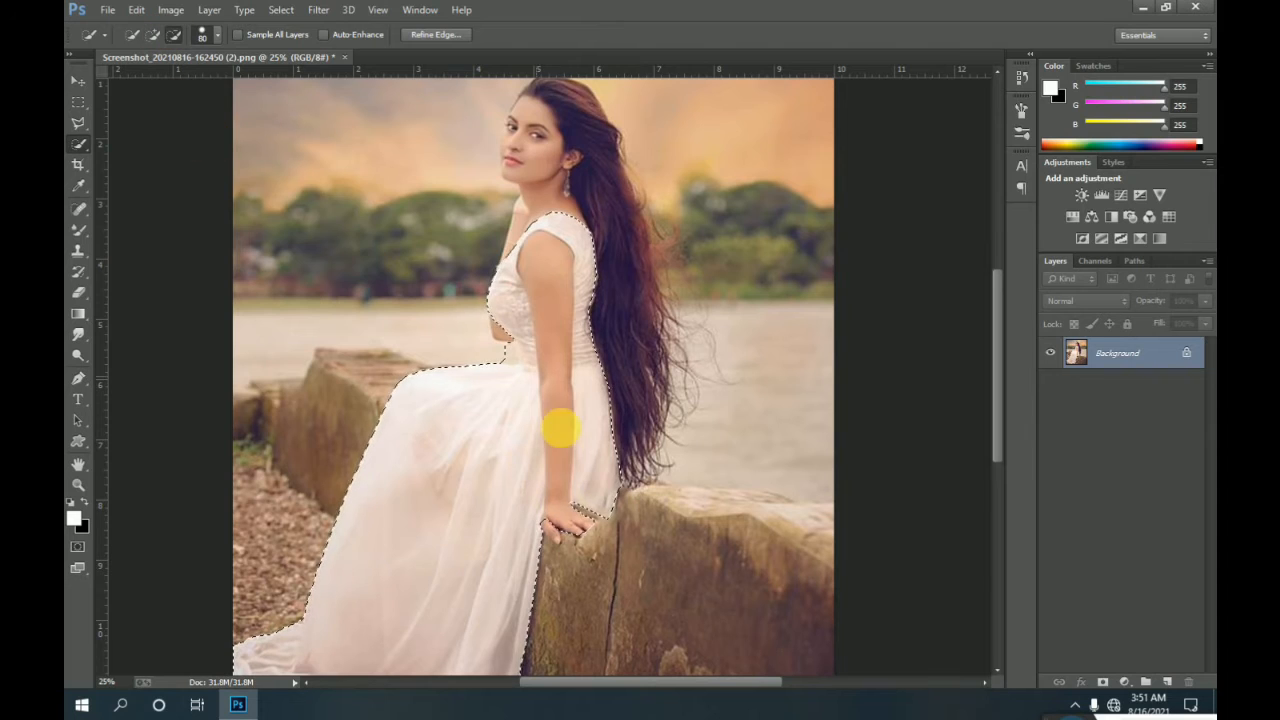
mouse_move(579, 536)
left_mouse_down()
mouse_move(572, 417)
mouse_move(555, 383)
mouse_move(562, 338)
mouse_move(557, 379)
mouse_move(556, 362)
mouse_move(545, 372)
mouse_move(555, 379)
mouse_move(559, 365)
mouse_move(553, 313)
mouse_move(581, 384)
mouse_move(540, 371)
left_mouse_up()
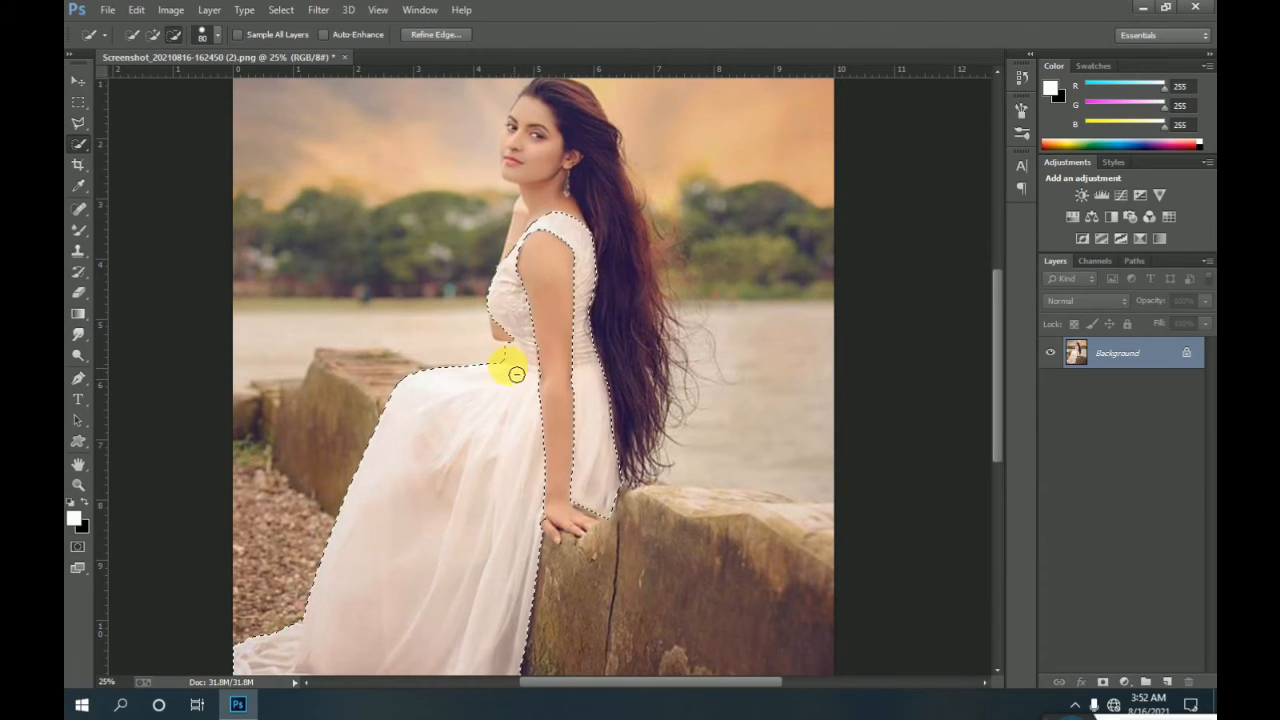
left_click(516, 364)
left_click(514, 366)
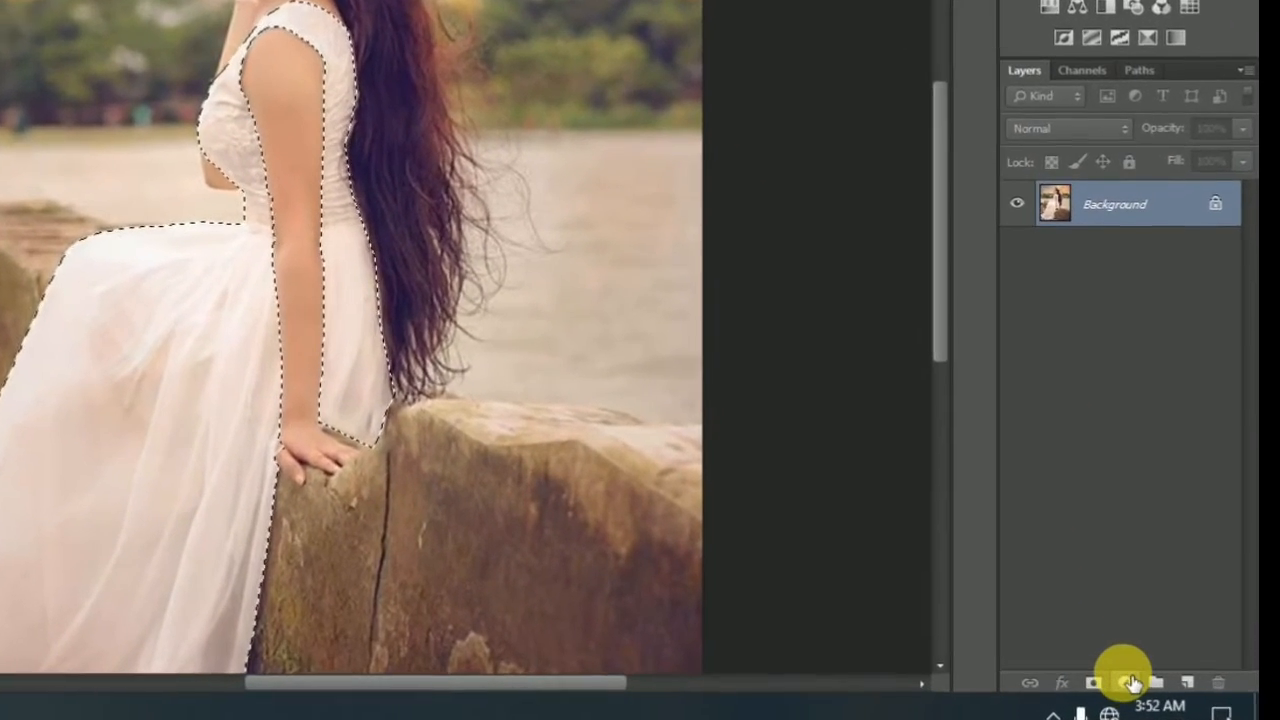
Step: Add a bright blue Solid Color fill layer from the dress selection
left_click(1122, 683)
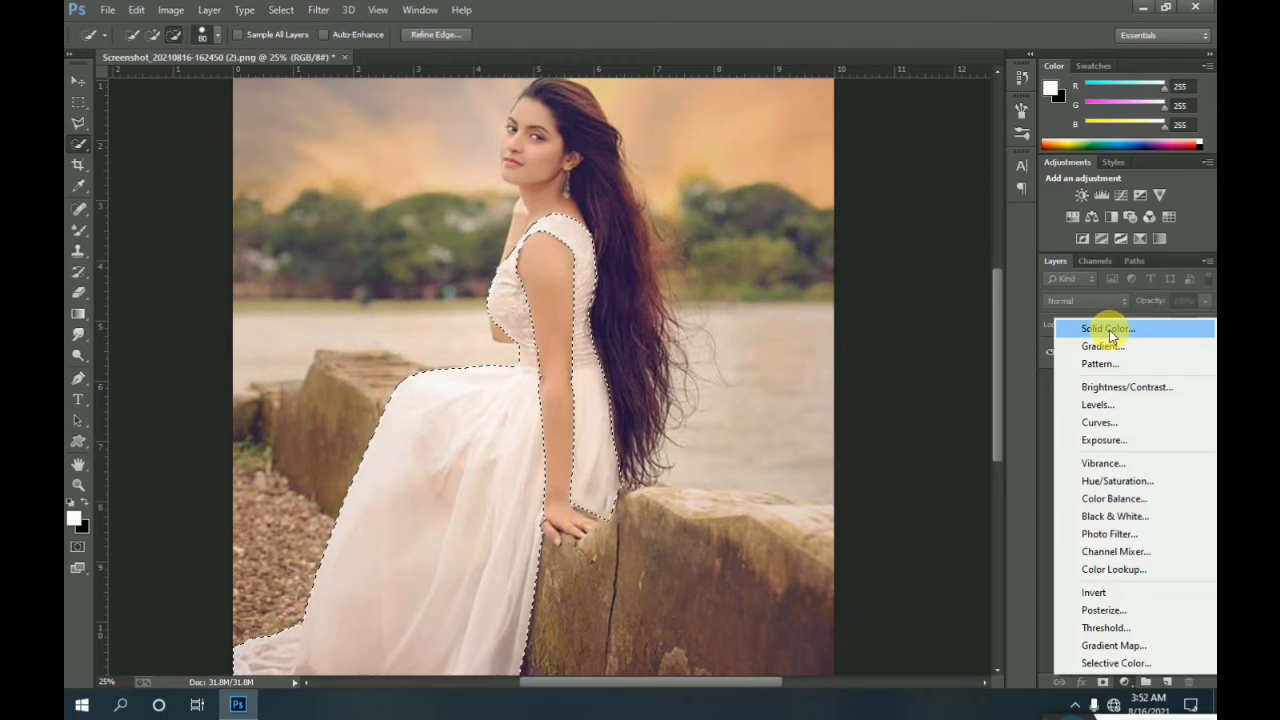
left_click(1095, 78)
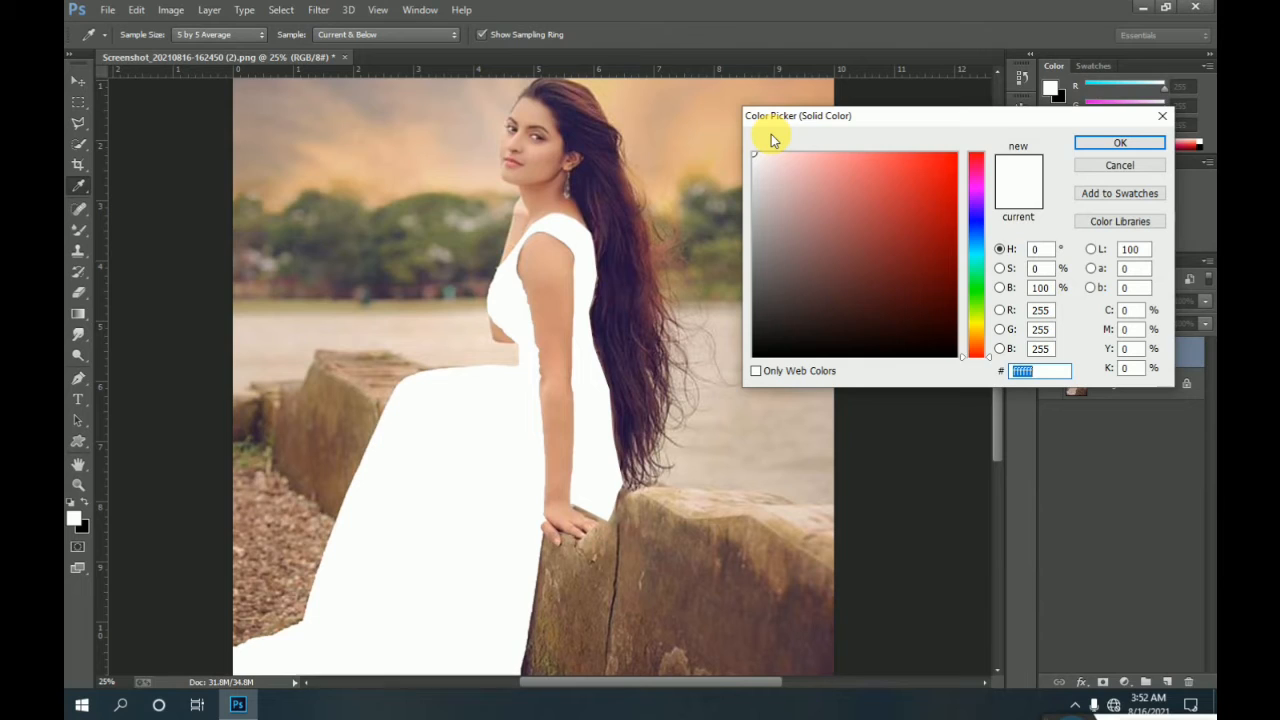
left_click(976, 235)
left_click(945, 176)
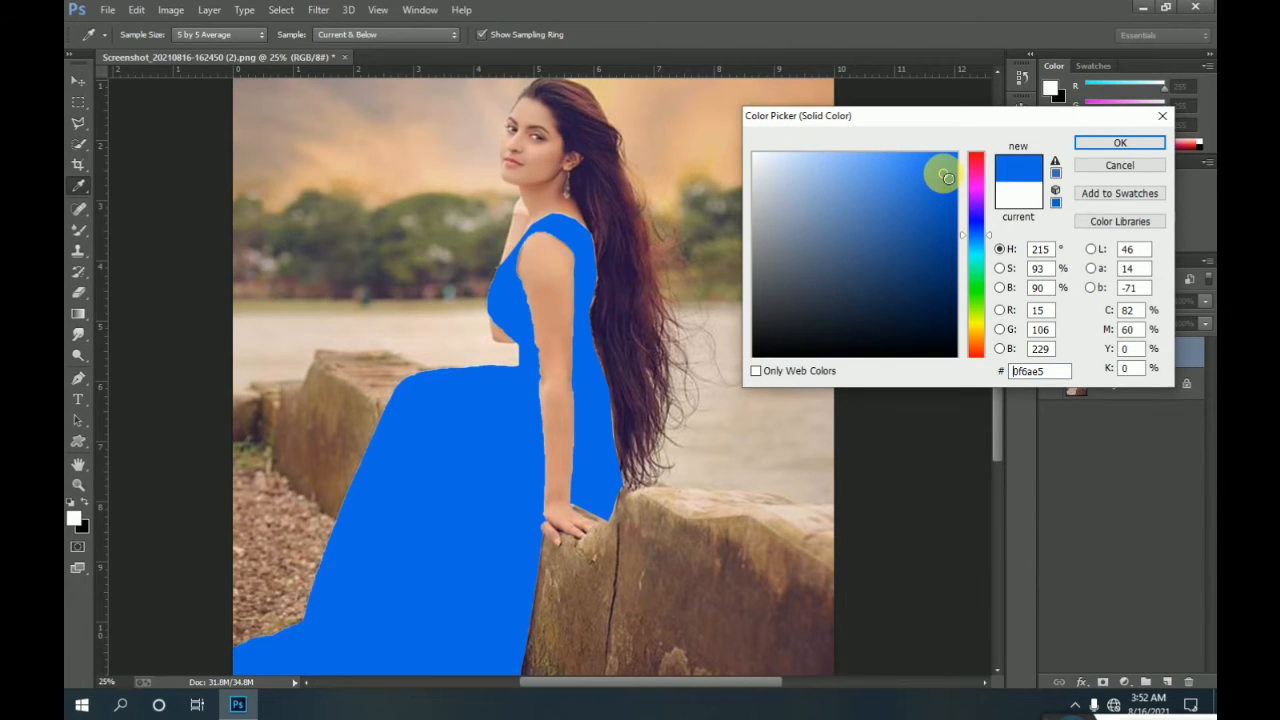
left_click_drag(947, 177, 956, 164)
left_click(1120, 146)
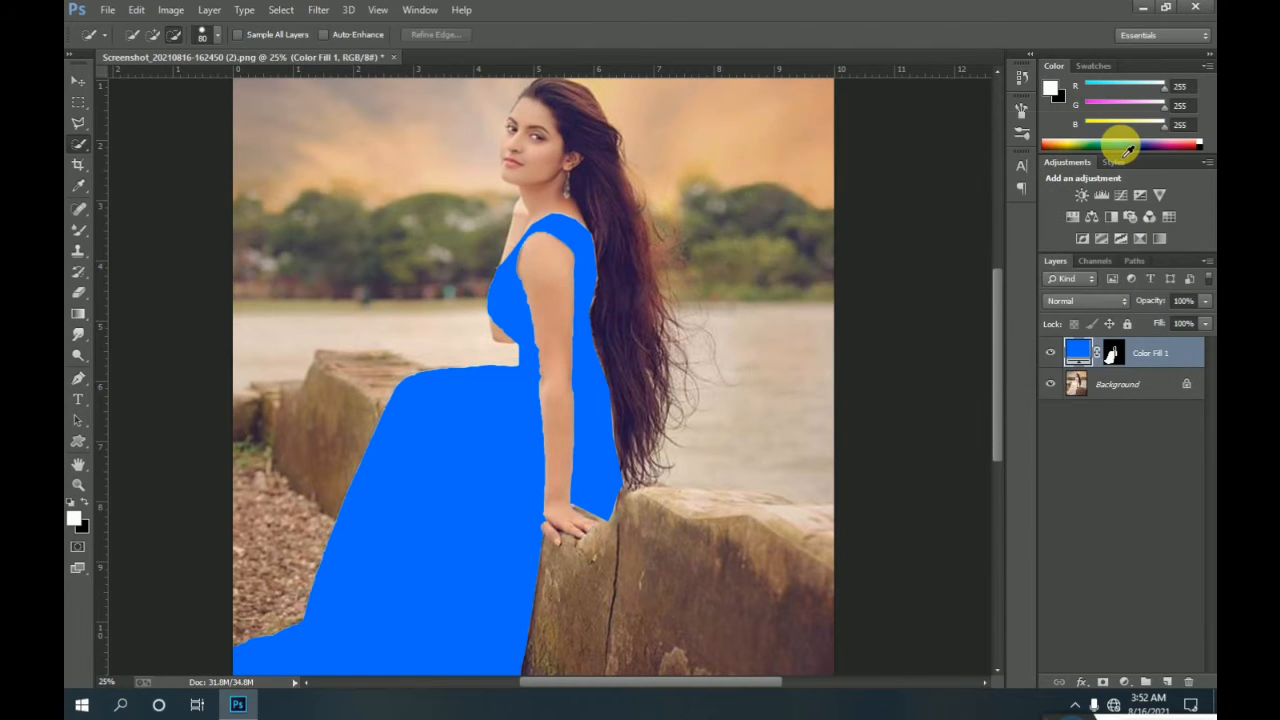
Step: Try the Color and Overlay blend modes on the blue fill layer and return it to Normal
left_click(1068, 300)
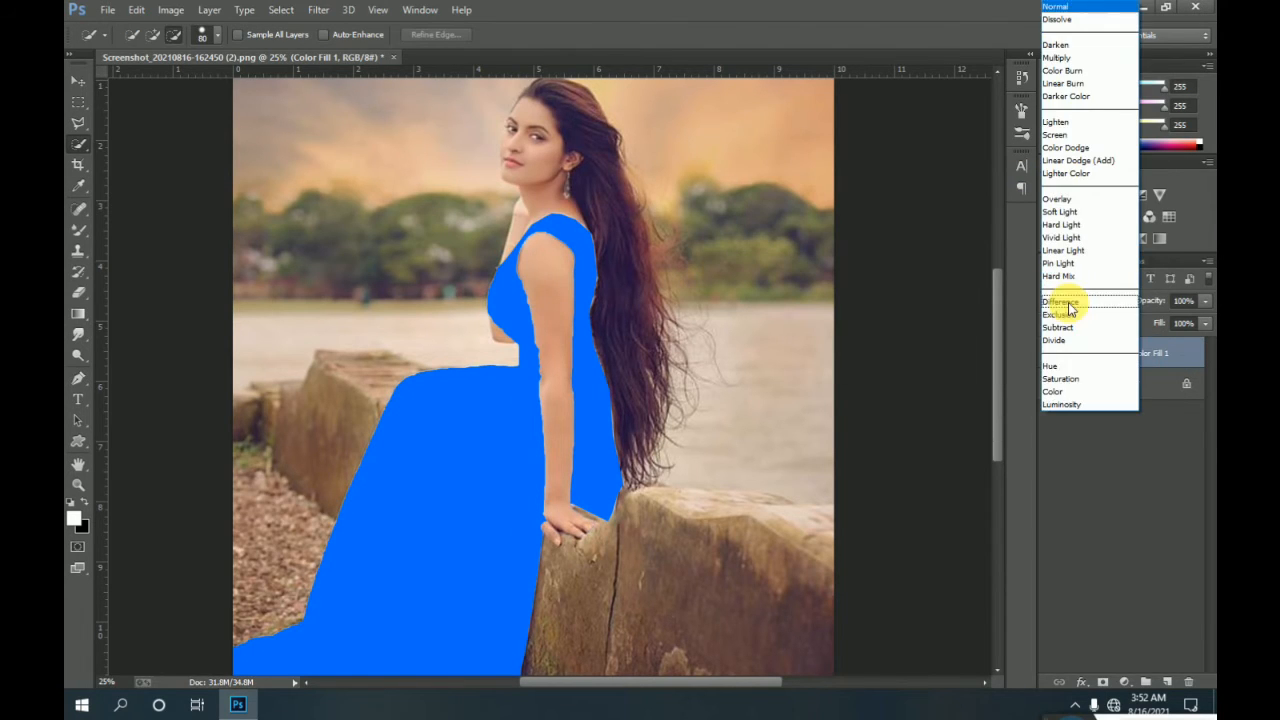
left_click(1054, 391)
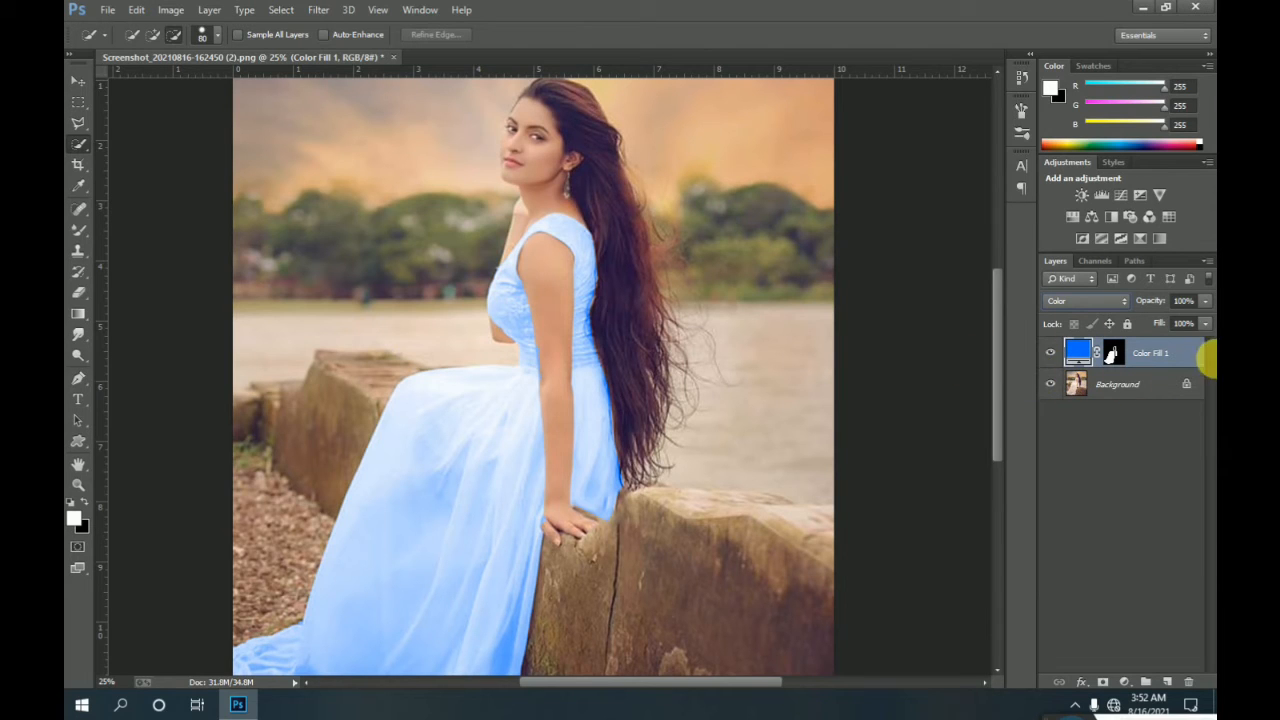
left_click(1205, 323)
mouse_move(1200, 340)
left_mouse_down()
mouse_move(1141, 346)
mouse_move(1185, 346)
left_mouse_up()
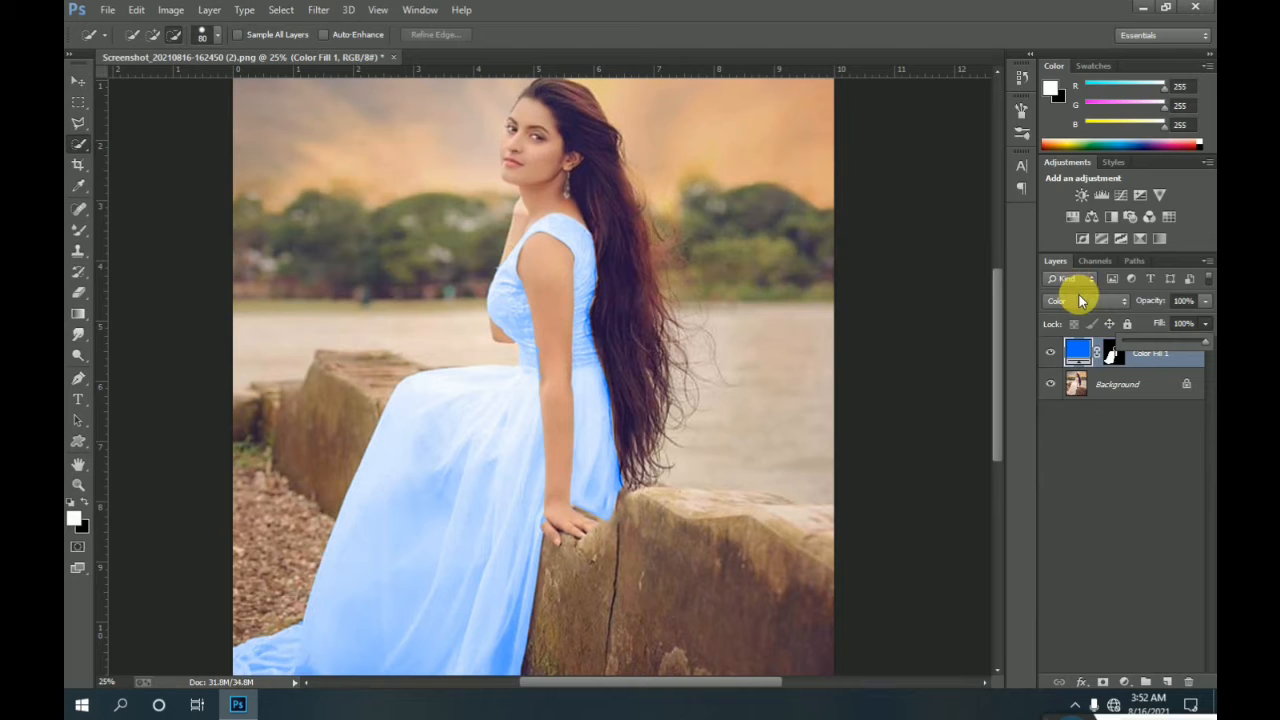
left_click(1079, 300)
left_click(1066, 207)
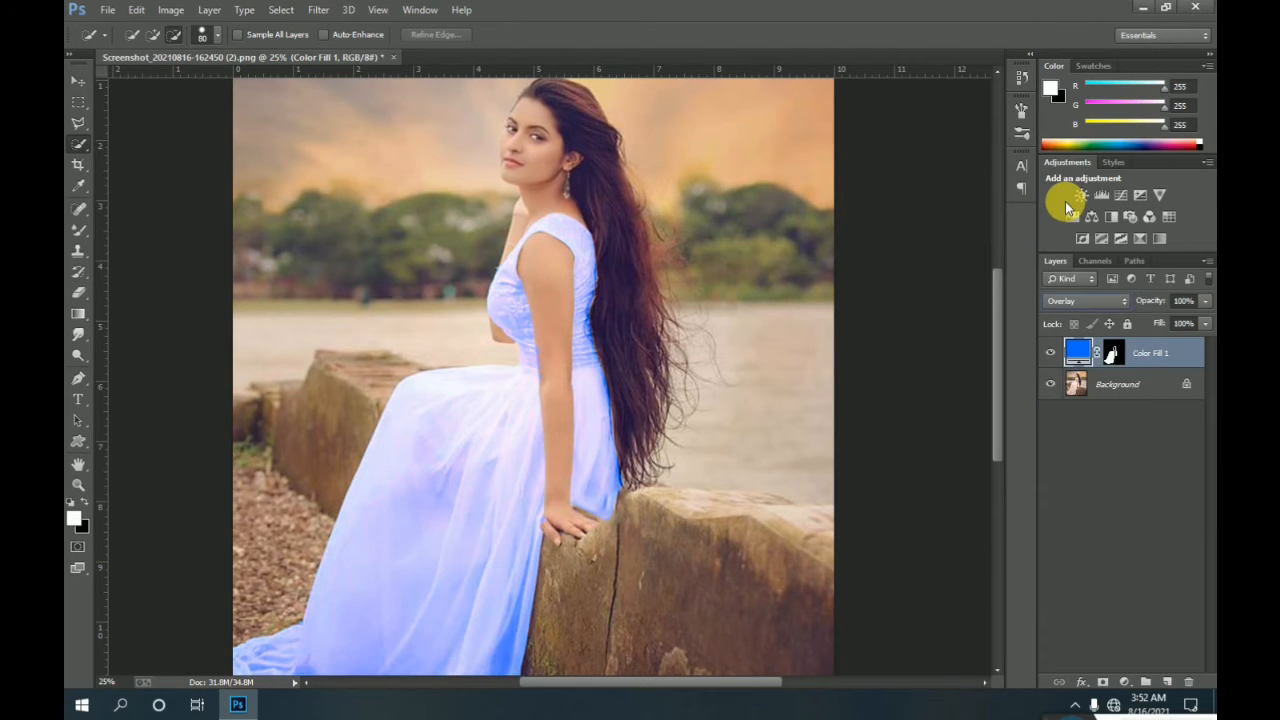
left_click(1066, 298)
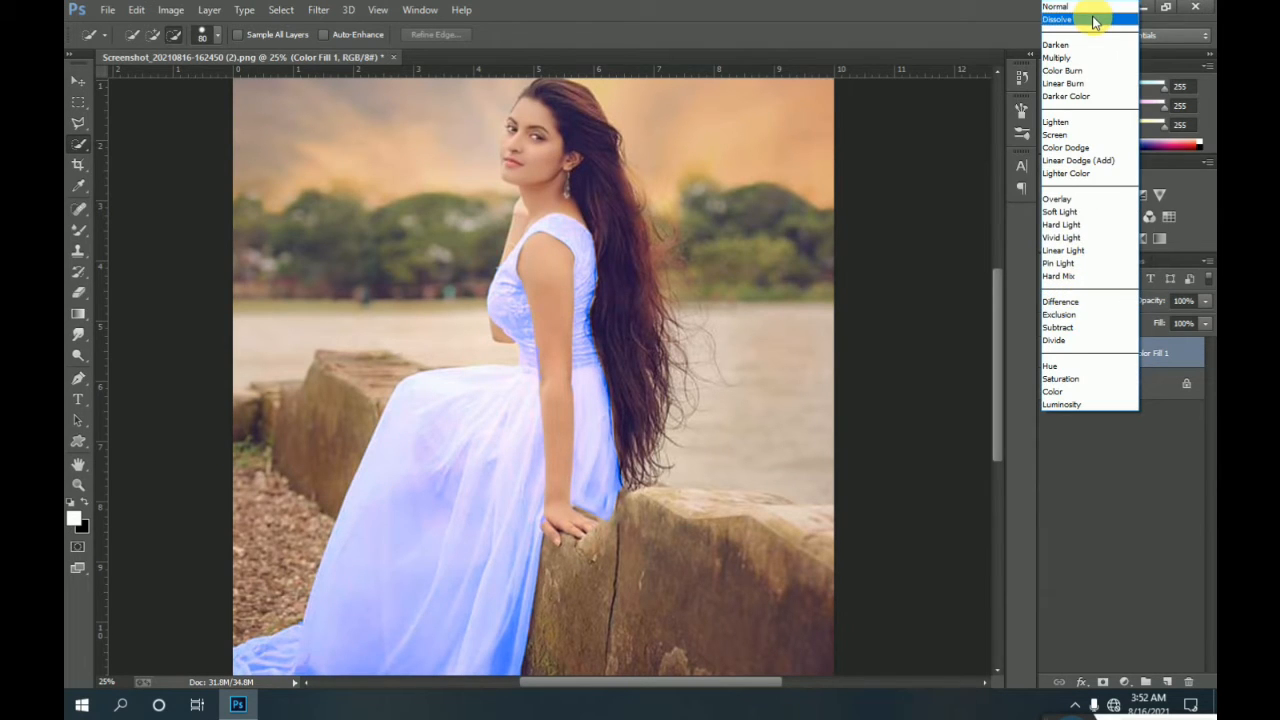
left_click(1090, 8)
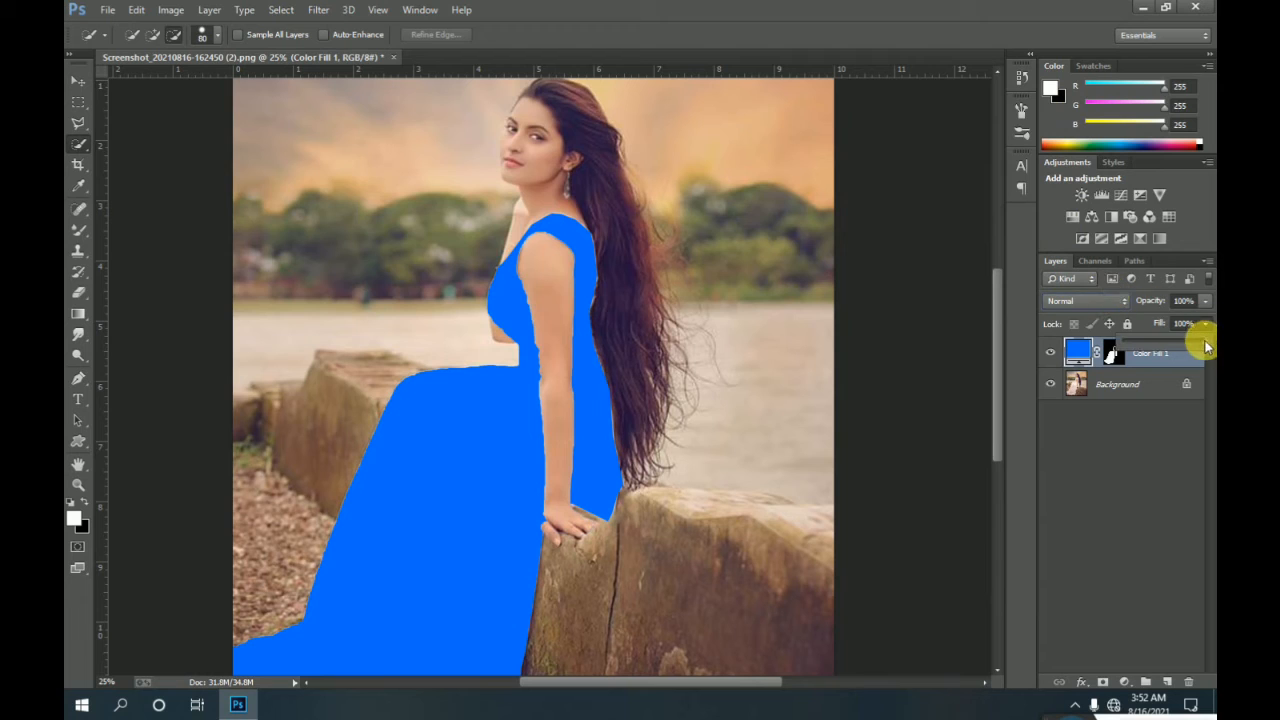
Step: Lower the color fill layer to 75% fill and 70% opacity, and add a red Color Overlay at 89% opacity
left_click_drag(1205, 343, 1172, 353)
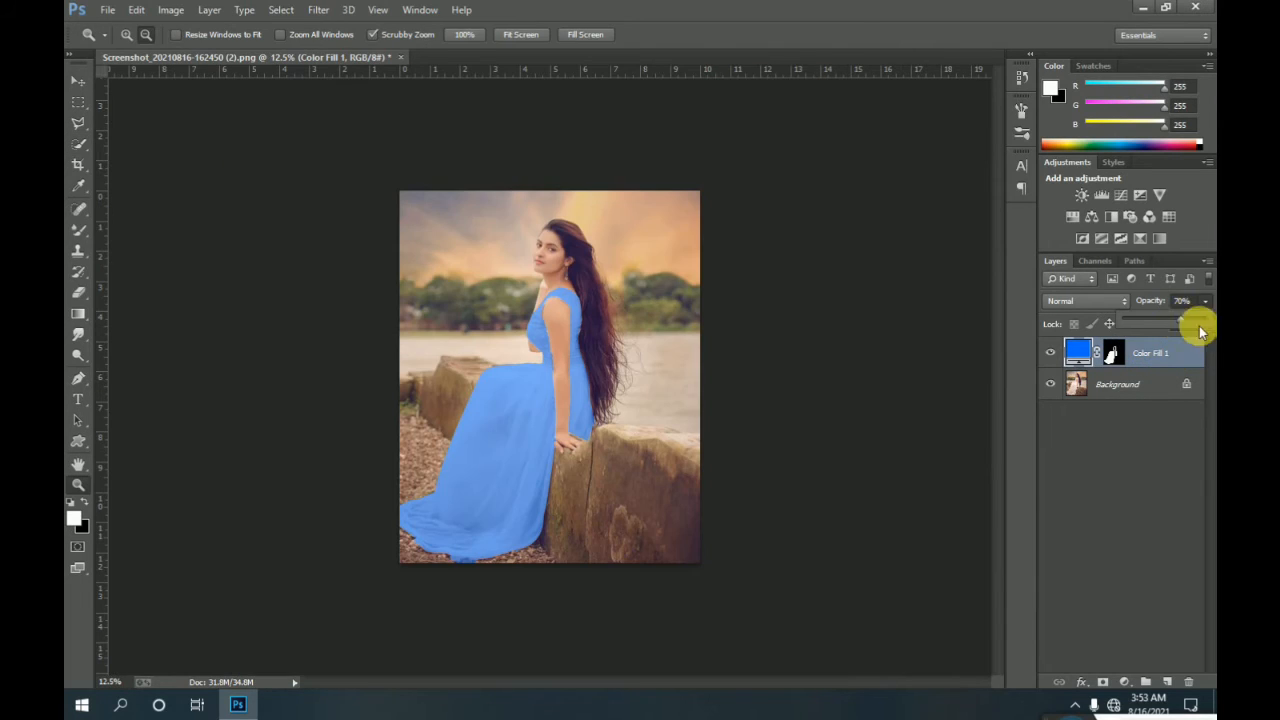
left_click(1205, 300)
right_click(1142, 355)
left_click(903, 308)
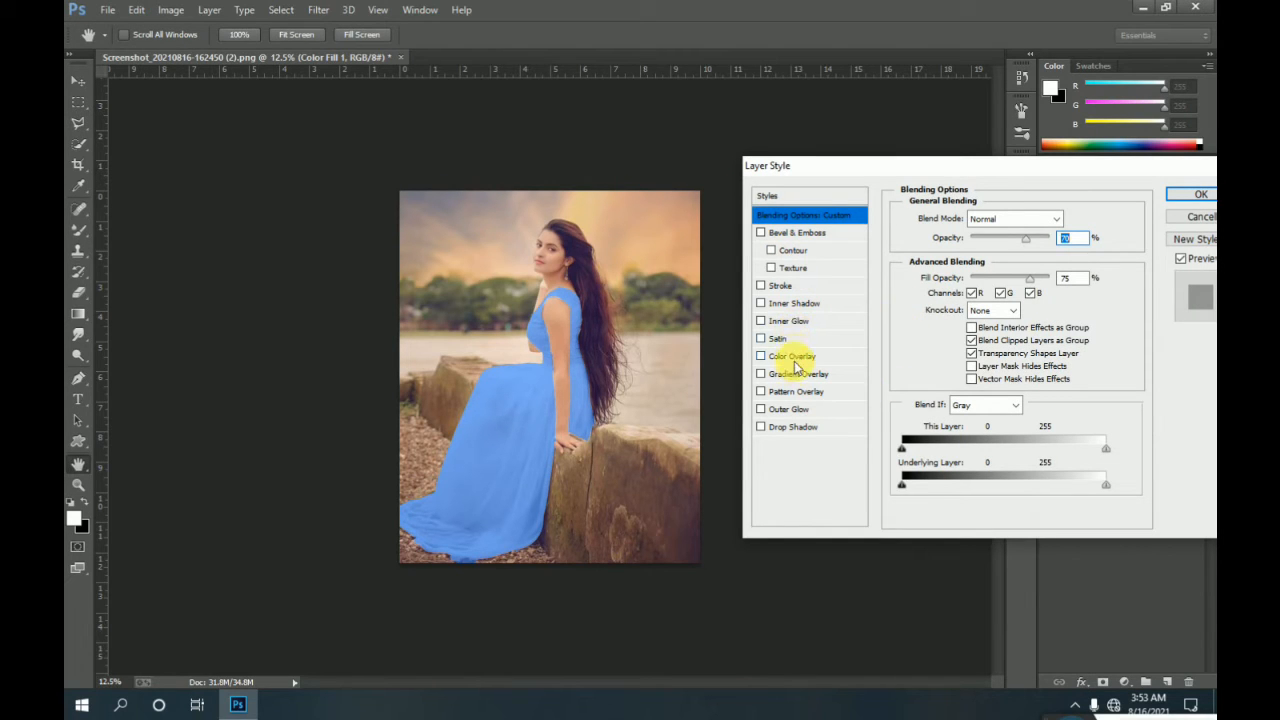
left_click(795, 358)
mouse_move(1040, 239)
left_mouse_down()
mouse_move(905, 247)
mouse_move(1040, 243)
left_mouse_up()
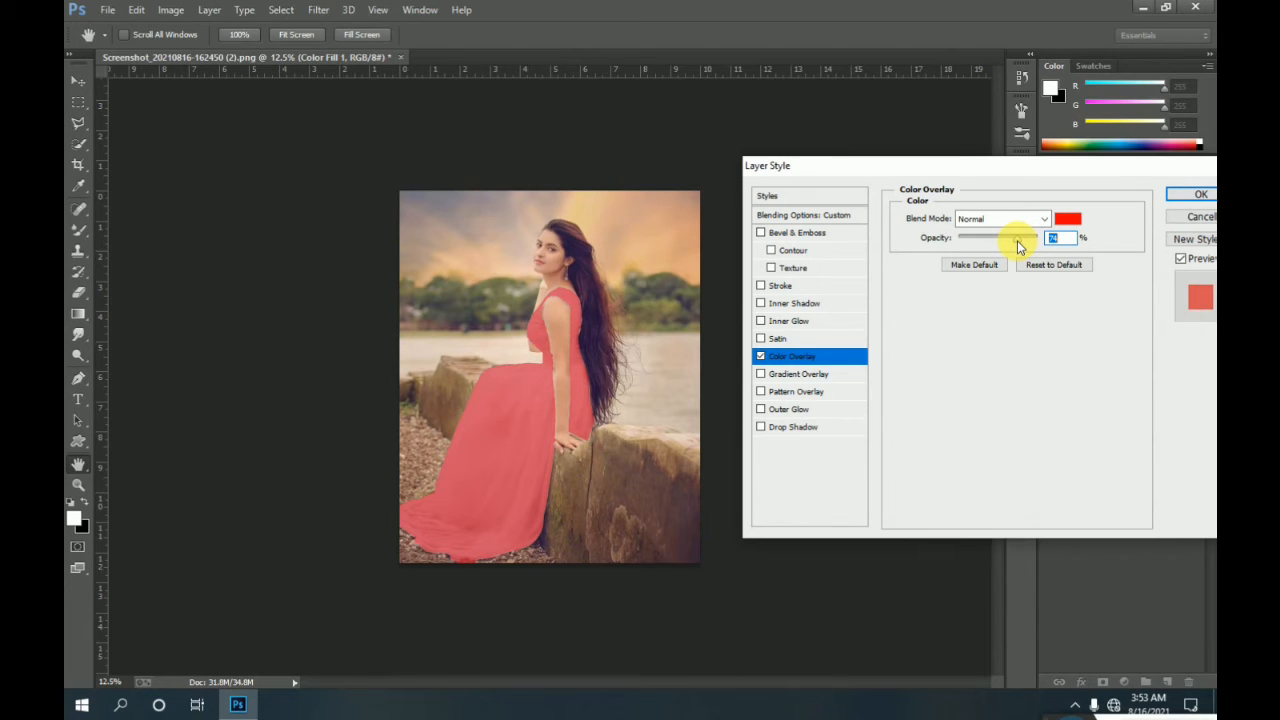
left_click_drag(1018, 242, 1020, 242)
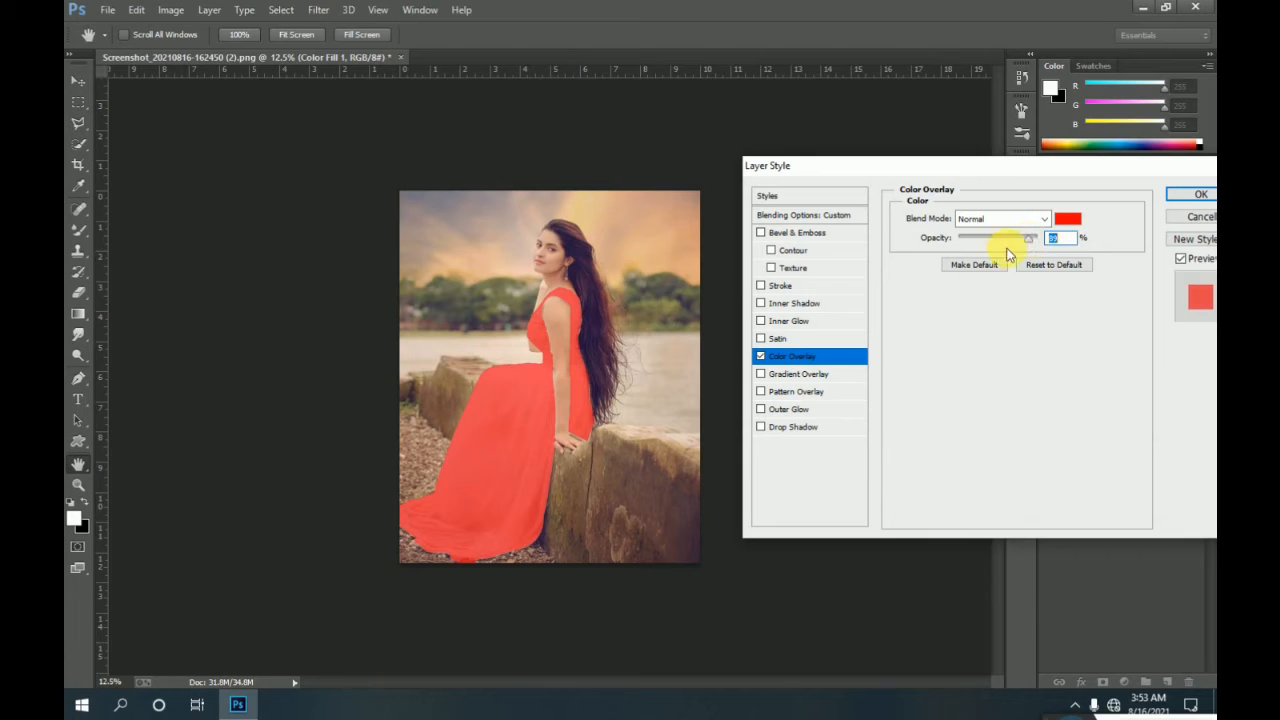
Step: Try Bevel & Emboss with Contour, Inner Glow and Satin on the dress layer and switch them off again
left_click(790, 233)
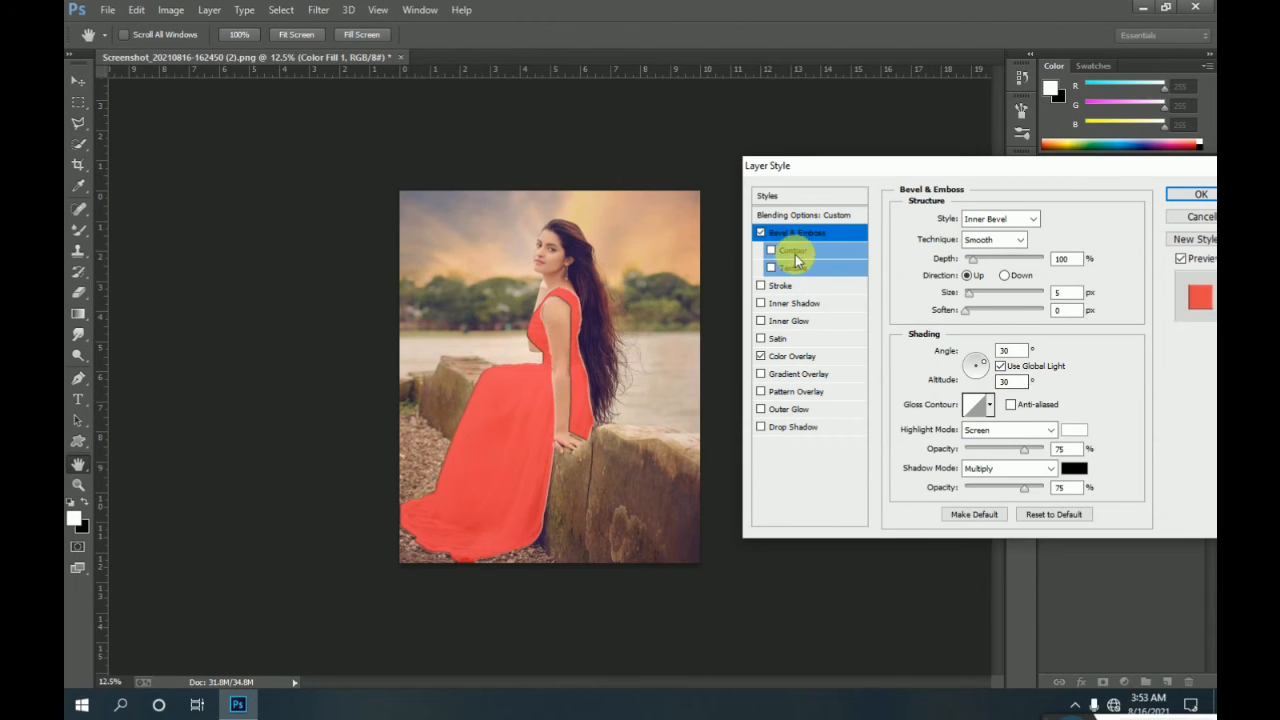
left_click(790, 252)
left_click_drag(978, 245, 1048, 248)
left_click(771, 252)
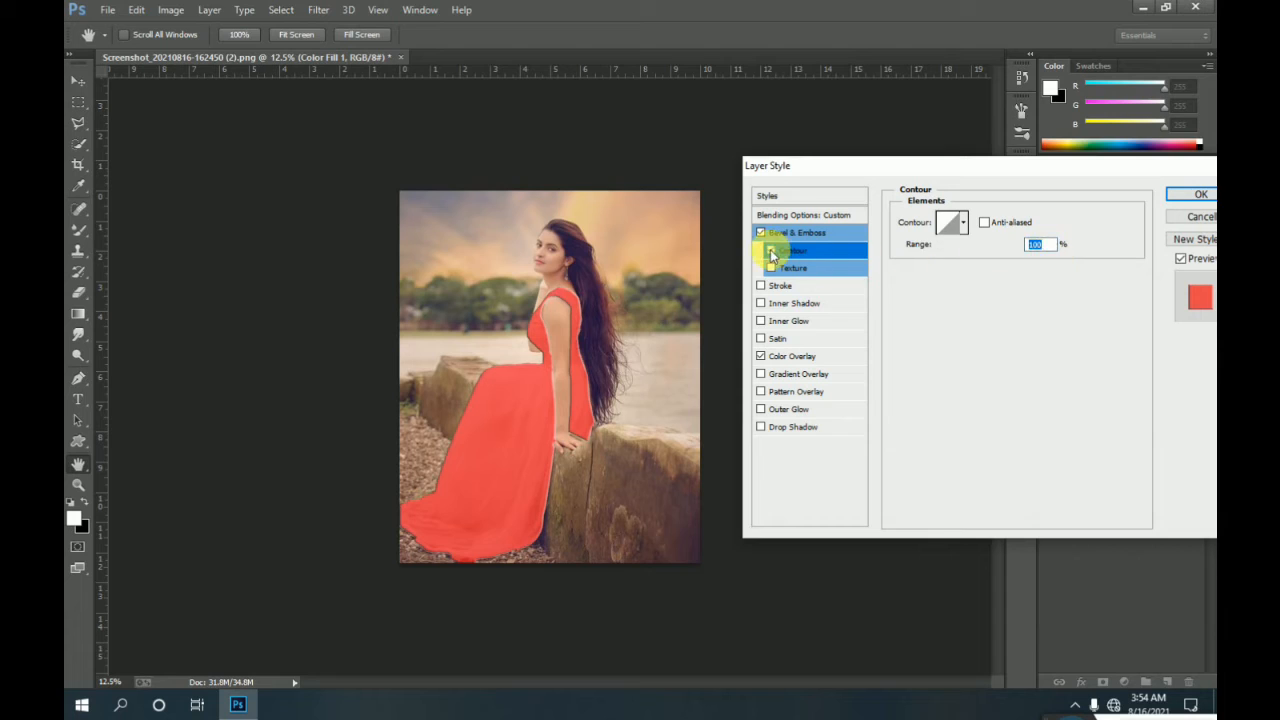
left_click(771, 268)
left_click(760, 232)
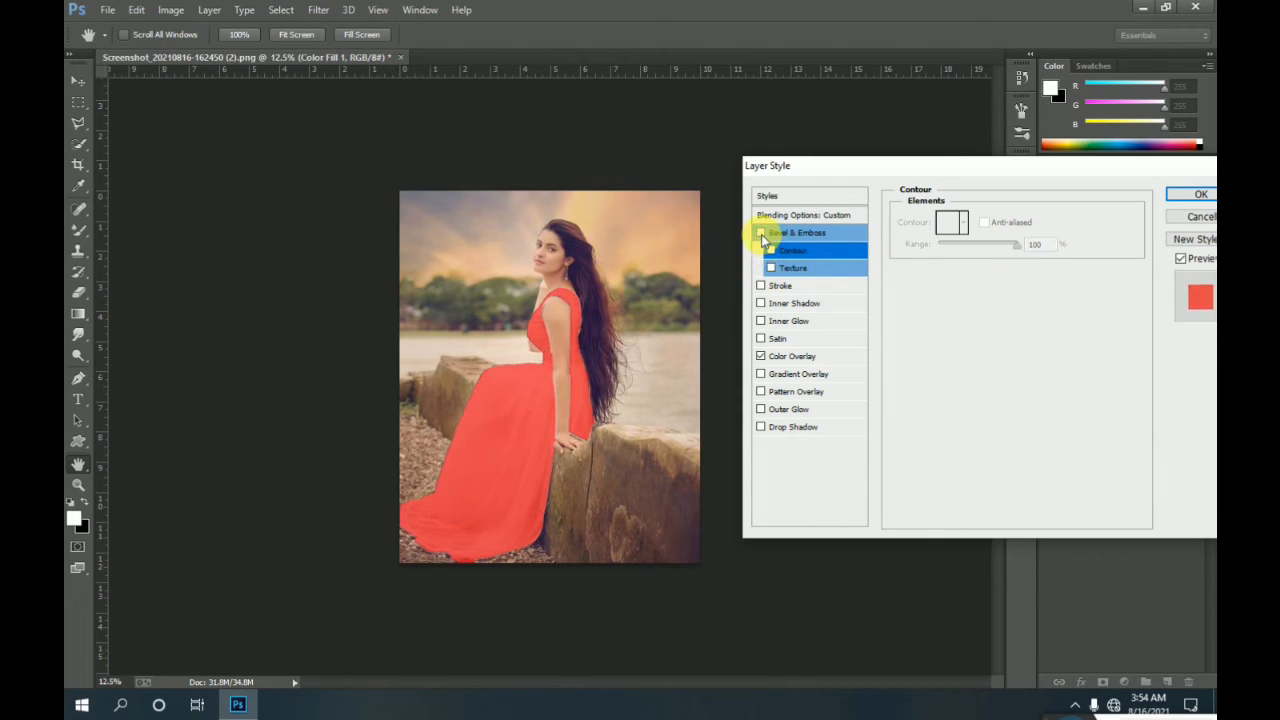
left_click(761, 286)
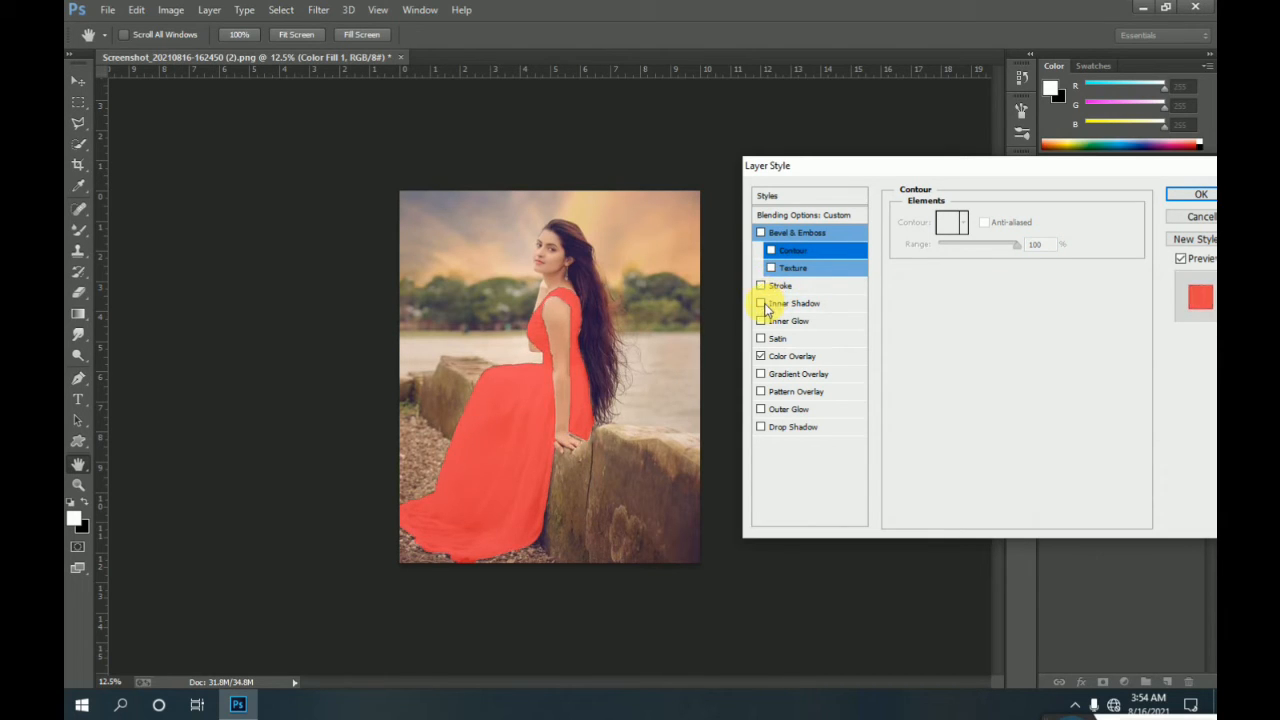
left_click(761, 304)
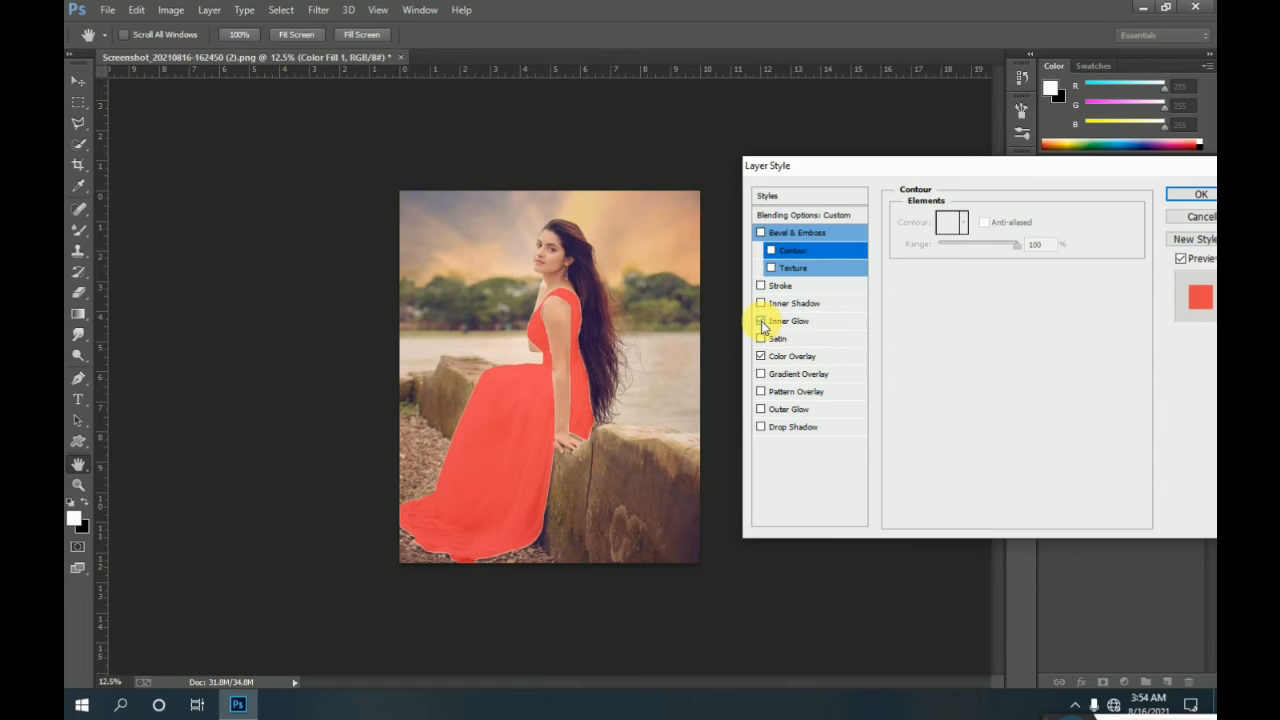
left_click(761, 339)
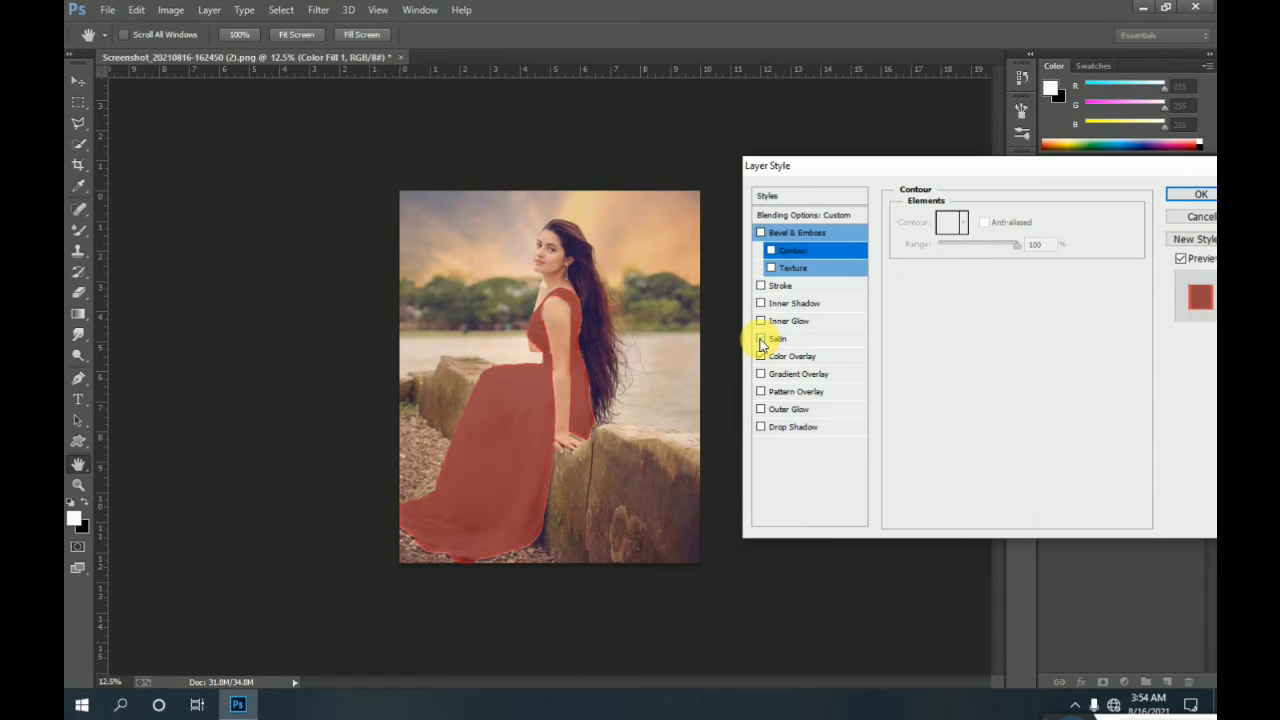
left_click(762, 340)
Step: Apply the layer style with only the Color Overlay enabled
left_click_drag(1114, 166, 1028, 172)
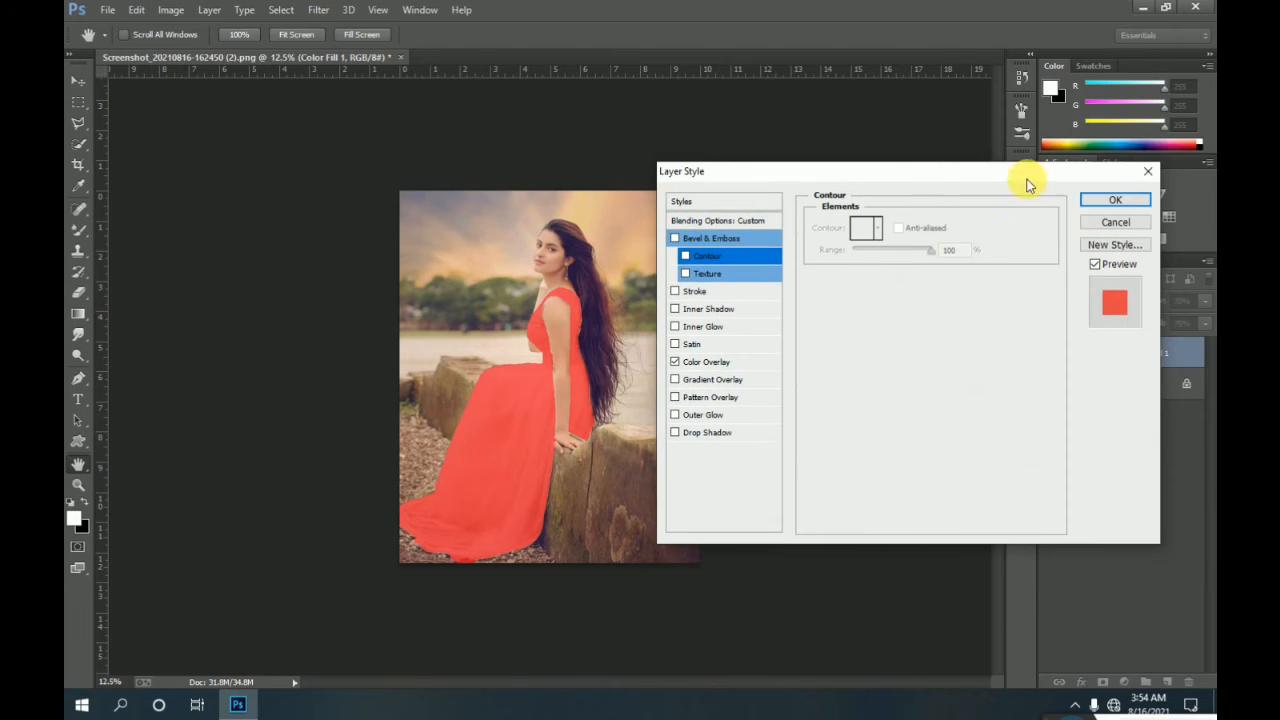
left_click(1110, 199)
Step: In the fill layer's blending options, set the underlying Gray black point to 21, opacity to 54% and fill opacity to 43%
right_click(1078, 356)
left_click(905, 309)
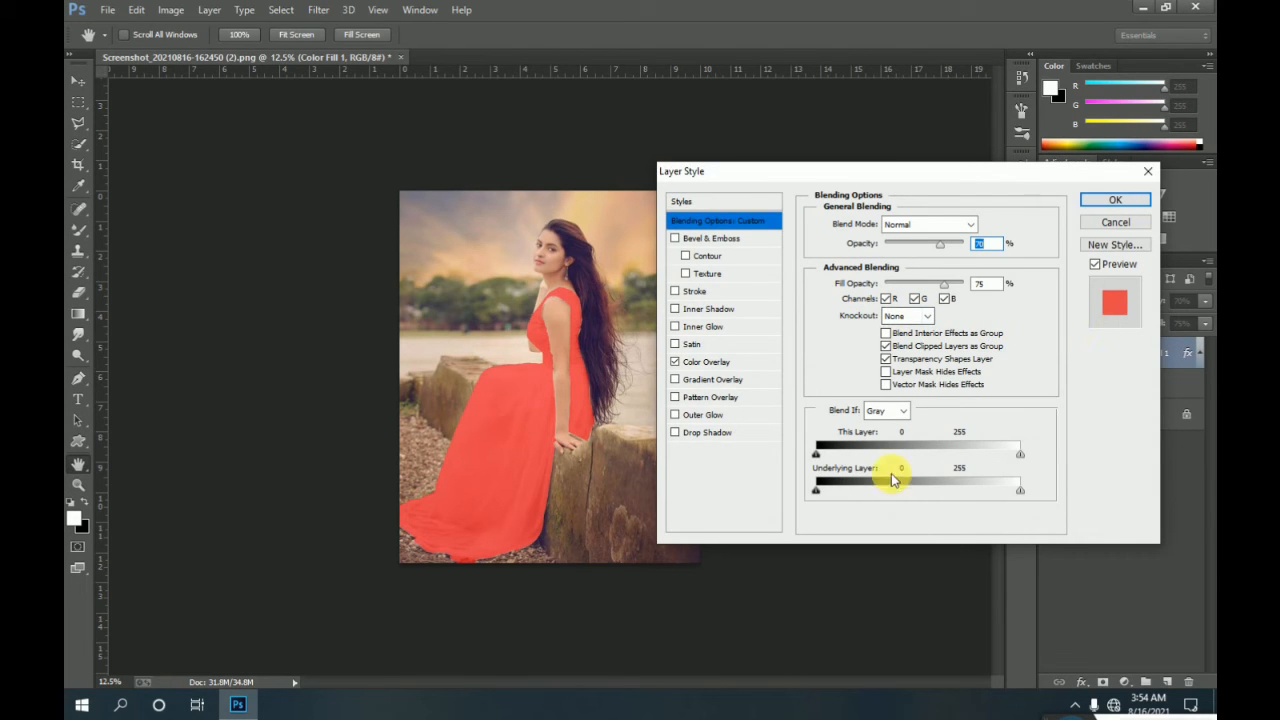
left_click_drag(815, 490, 832, 491)
mouse_move(1019, 490)
left_mouse_down()
mouse_move(968, 491)
mouse_move(1016, 494)
left_mouse_up()
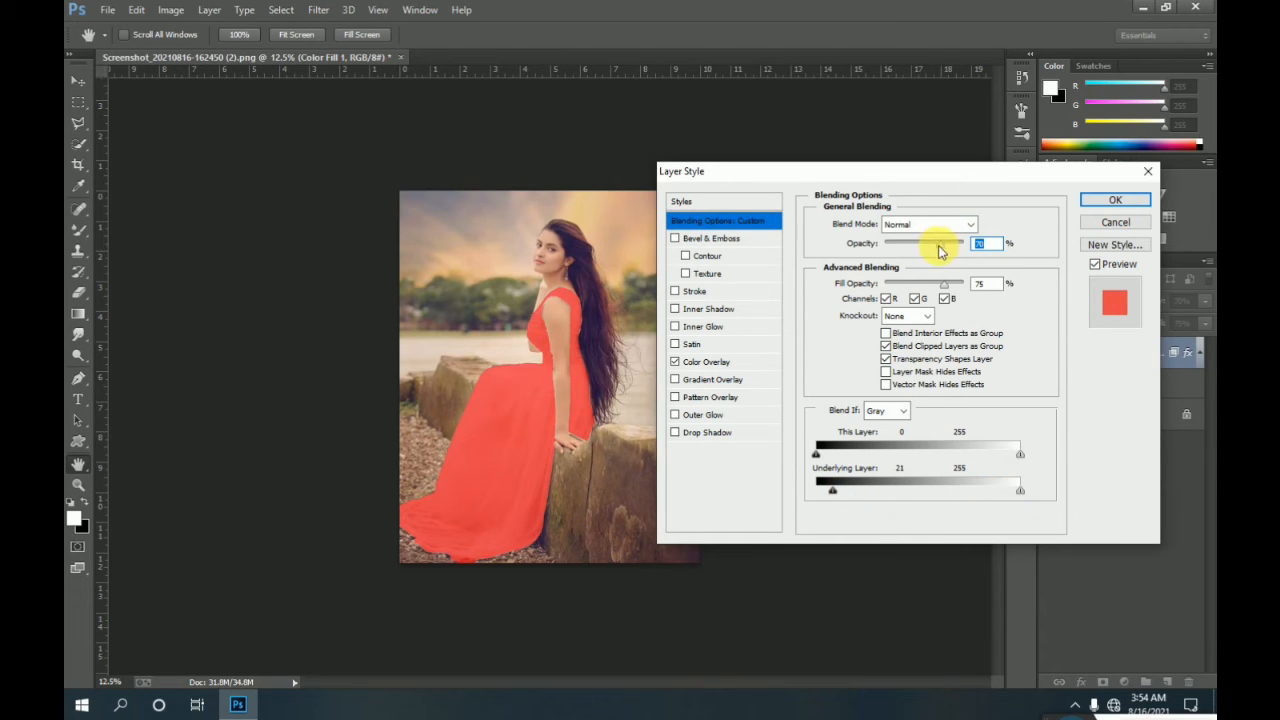
left_click_drag(935, 249, 925, 250)
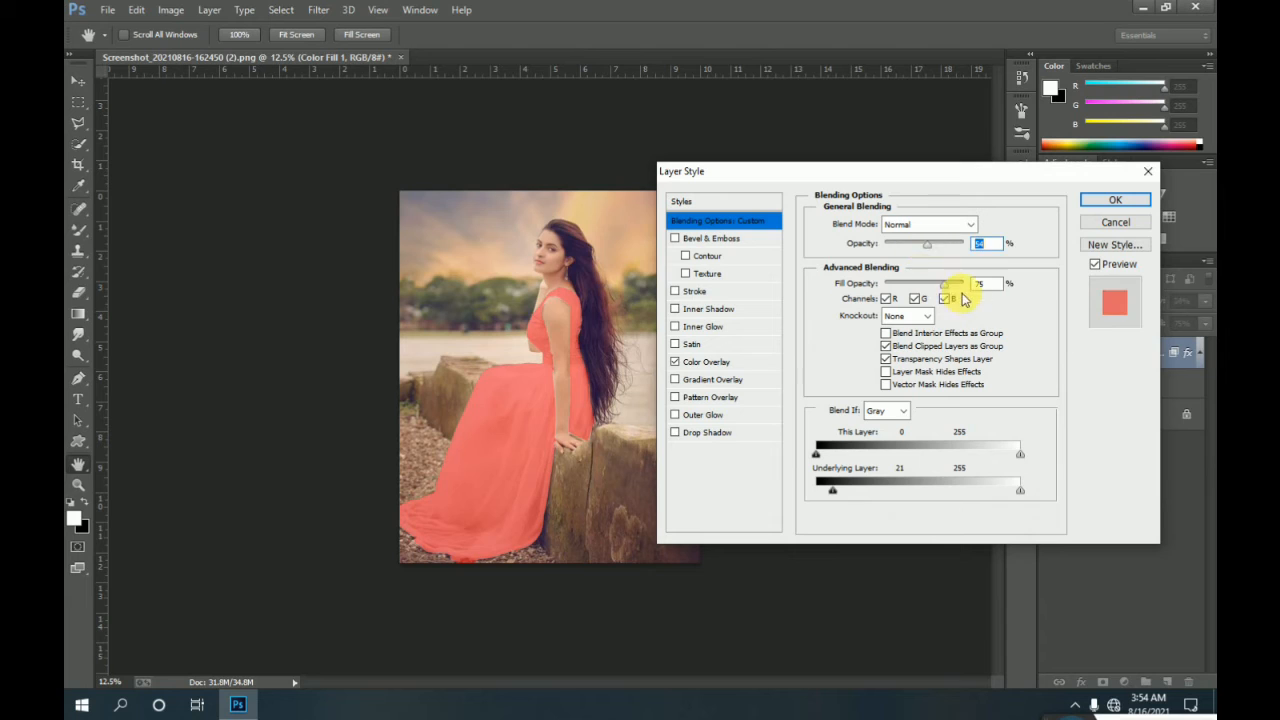
left_click_drag(952, 291, 918, 287)
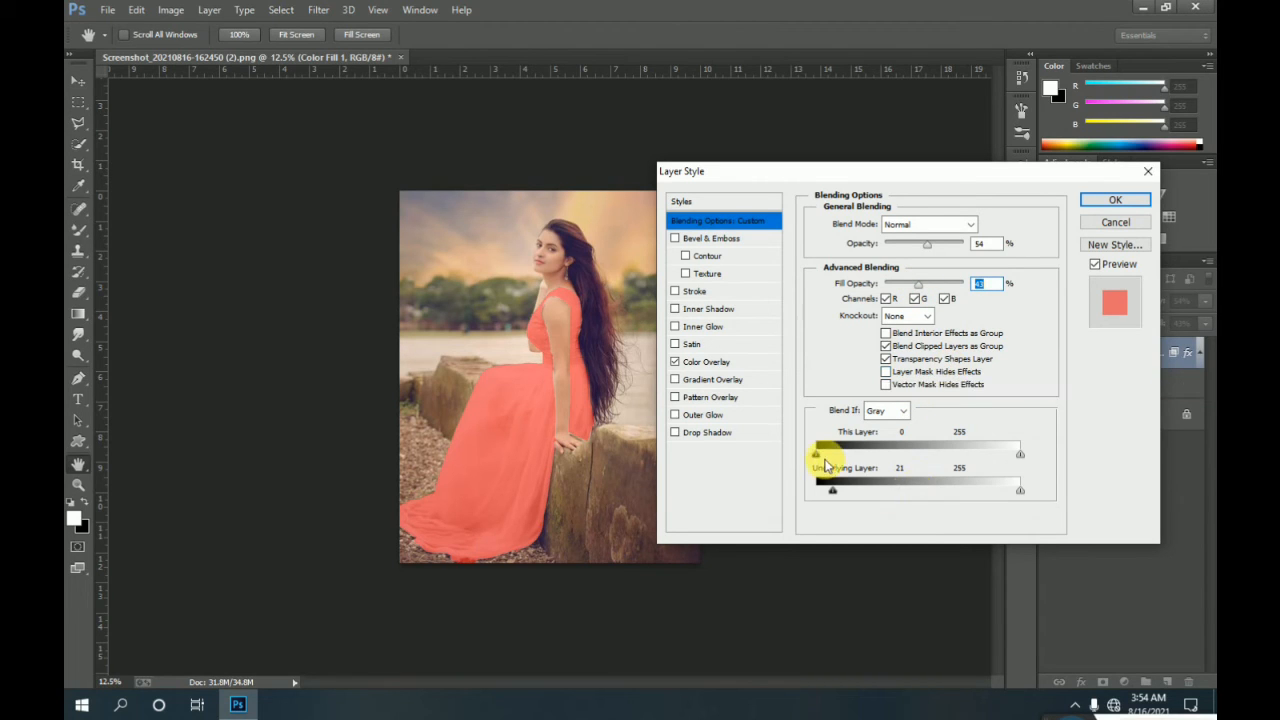
Step: Set Blend If for the Red channel to a this-layer white point of 157 and an underlying-layer black point of 69
mouse_move(820, 453)
left_mouse_down()
mouse_move(843, 453)
mouse_move(811, 453)
left_mouse_up()
left_click(886, 412)
left_click(878, 444)
left_click_drag(1018, 455, 941, 455)
mouse_move(1020, 490)
left_mouse_down()
mouse_move(1002, 490)
mouse_move(1021, 490)
left_mouse_up()
left_click_drag(816, 490, 871, 488)
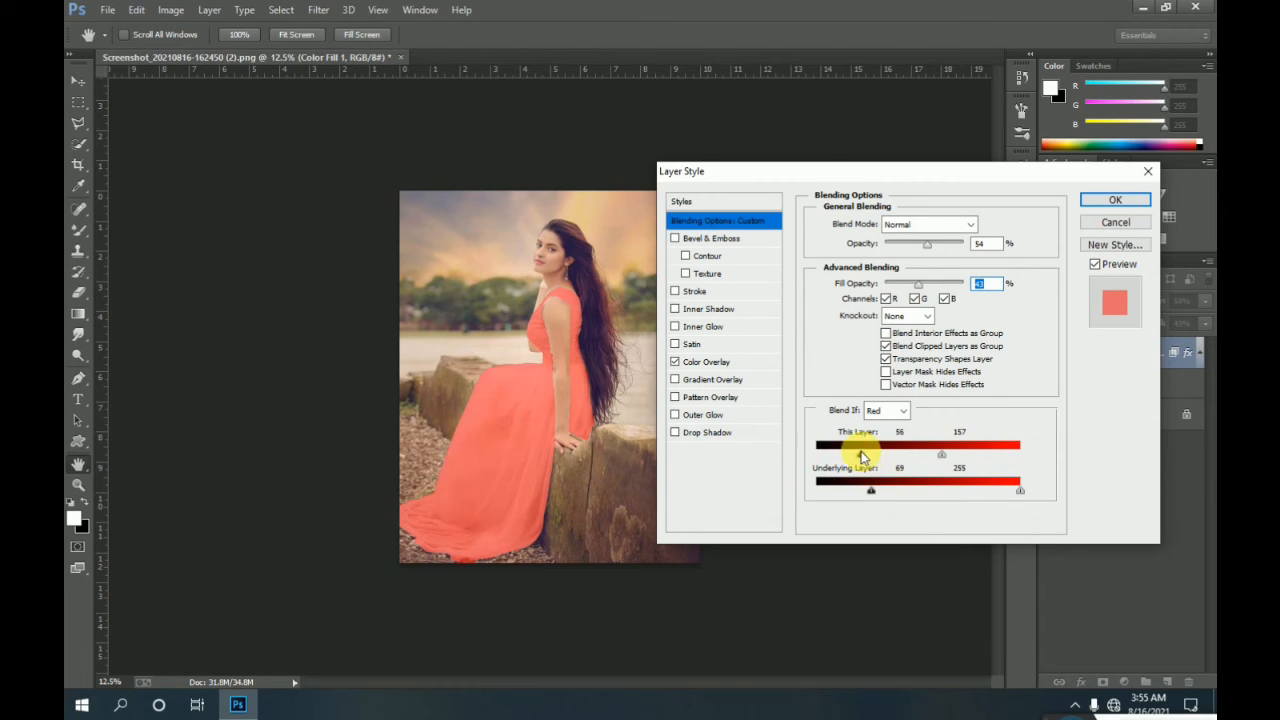
Step: Set the Blue channel's this-layer black point to 39, apply the blending options and readjust the layer's fill
left_click(887, 410)
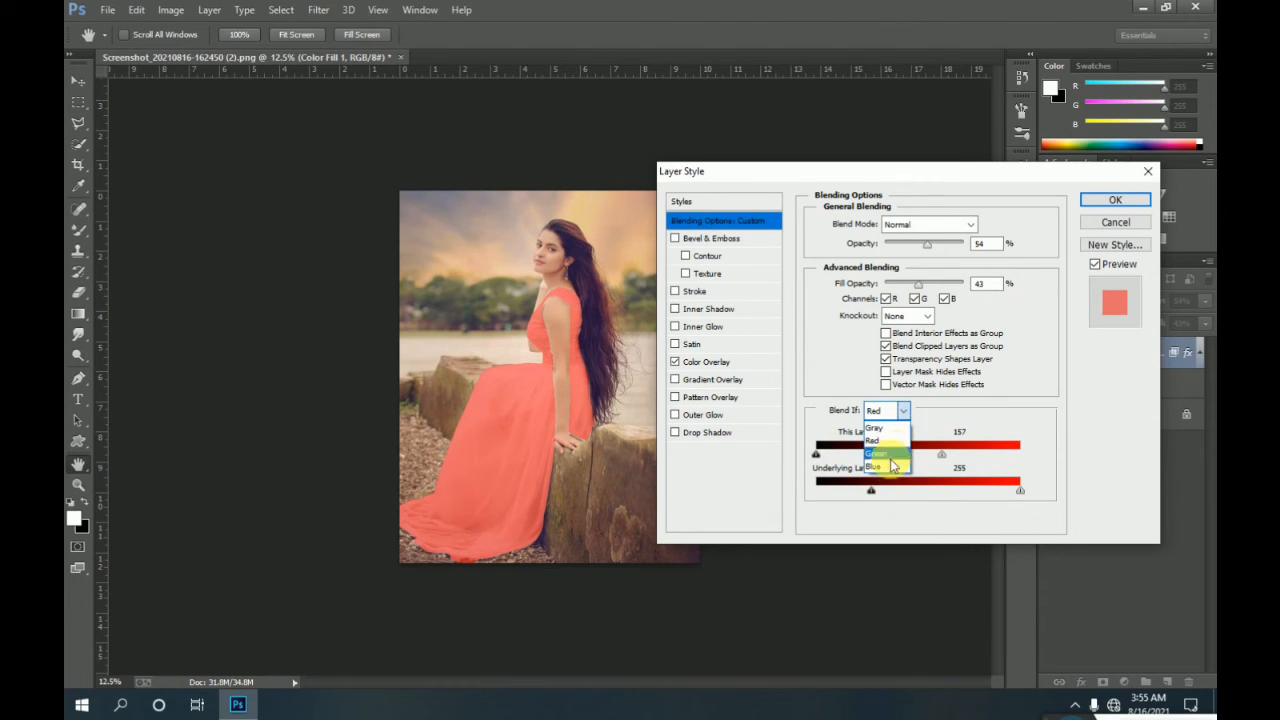
left_click(888, 462)
left_click_drag(817, 453, 847, 453)
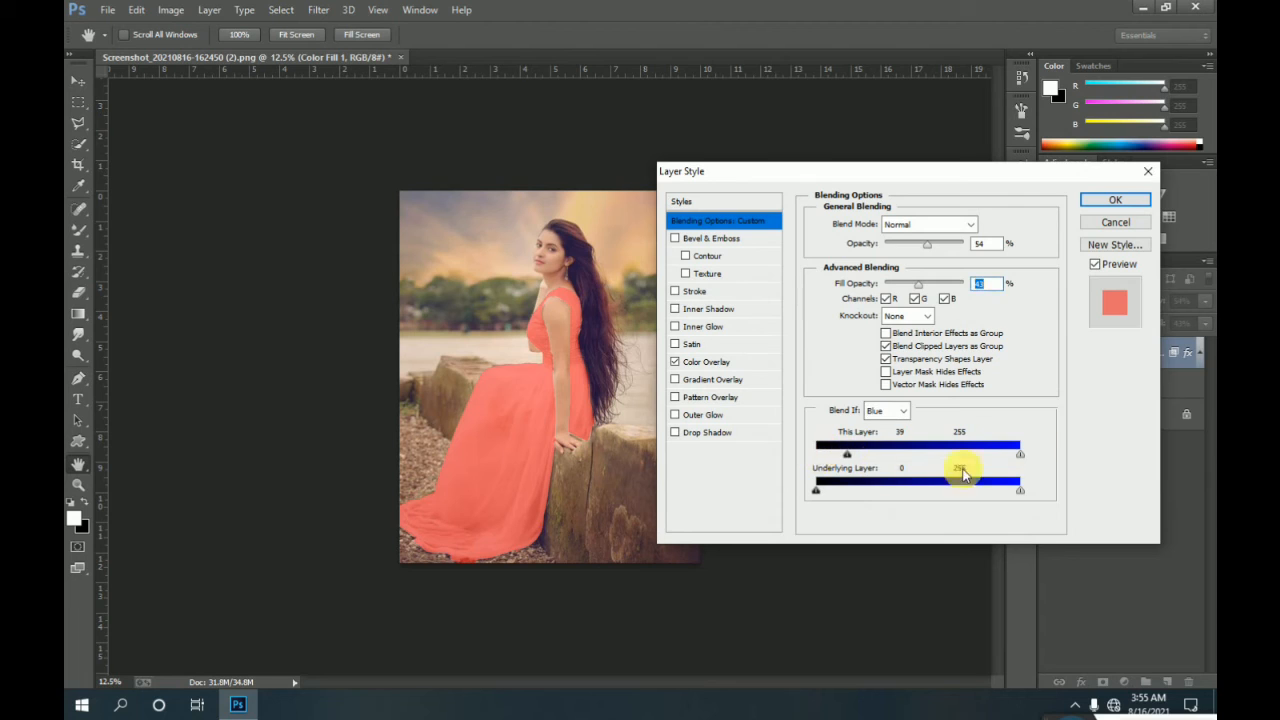
left_click(1118, 201)
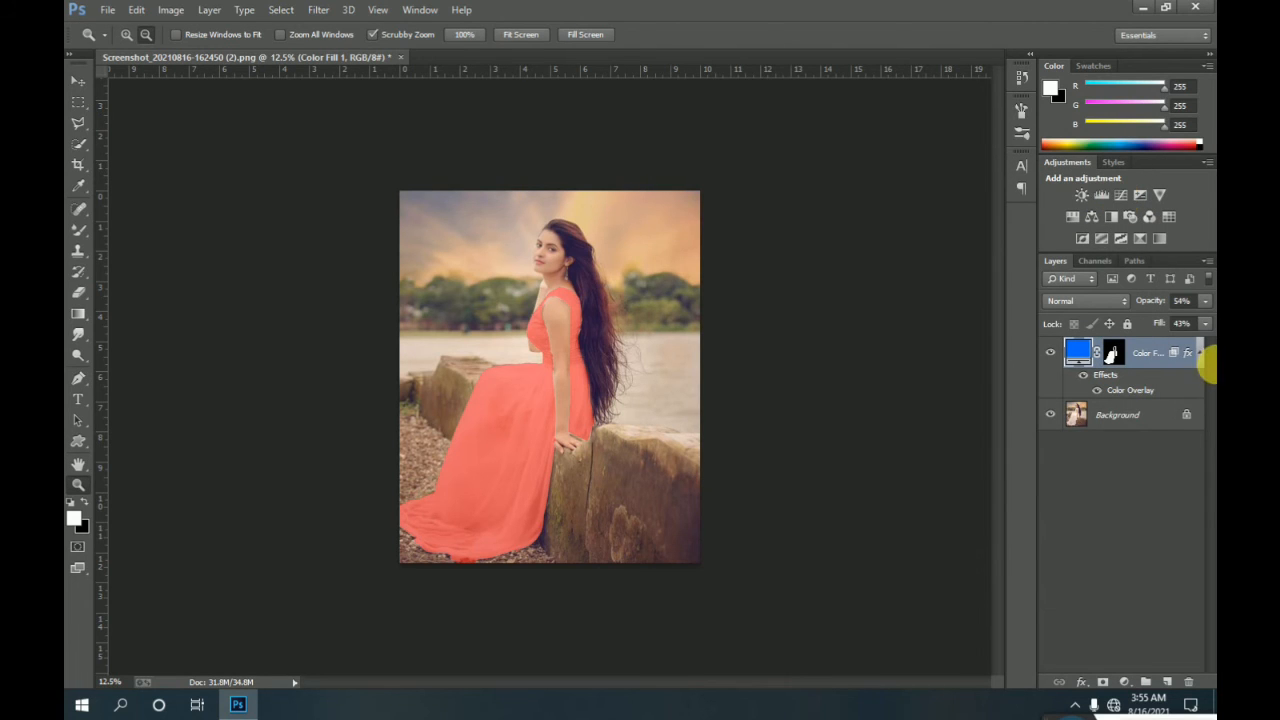
left_click_drag(1205, 324, 1167, 320)
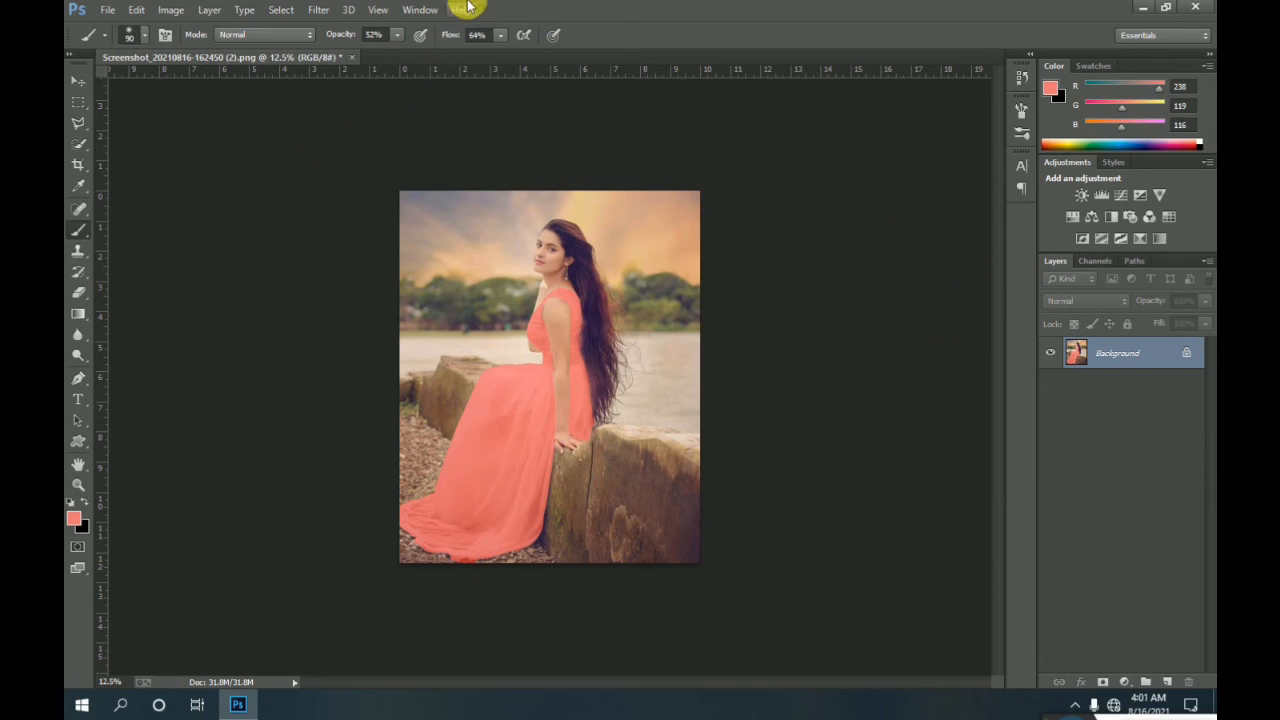
Step: With the Camera Raw filter, set luminance to -20 for Reds, -14 for Oranges, -22 for Purples and -42 for Magentas
left_click(323, 10)
left_click(382, 106)
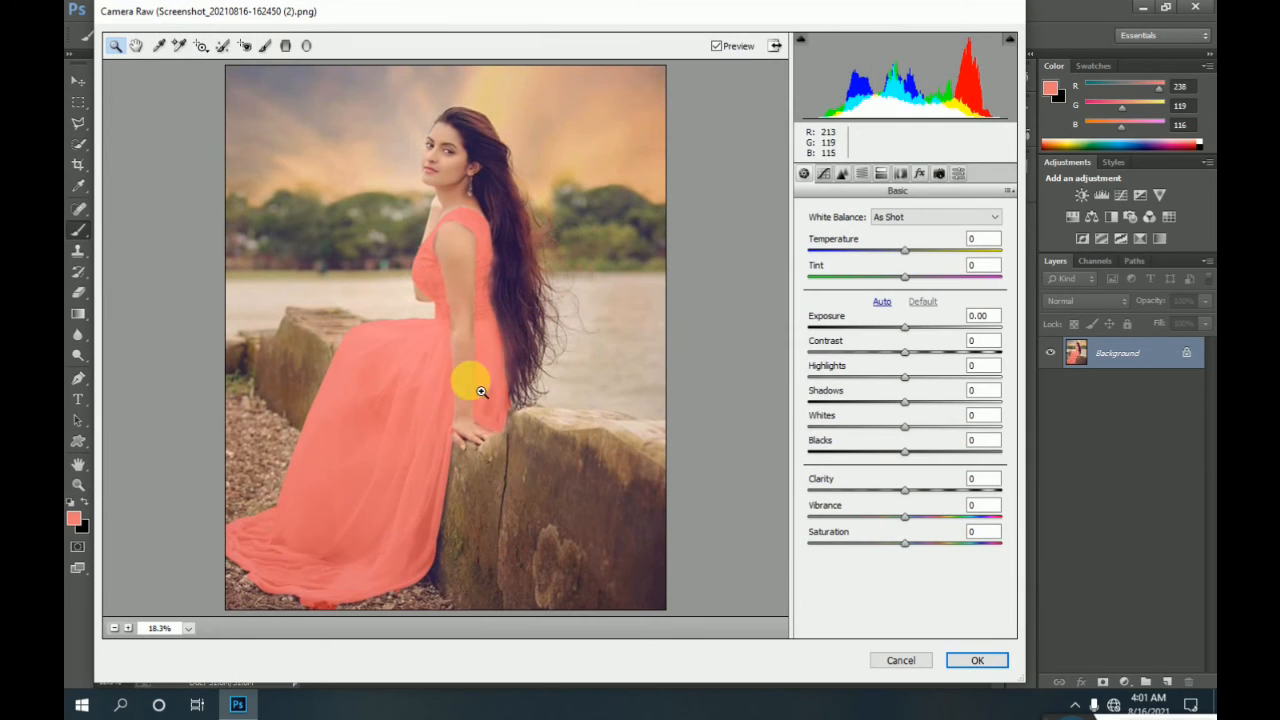
left_click(864, 178)
left_click(852, 237)
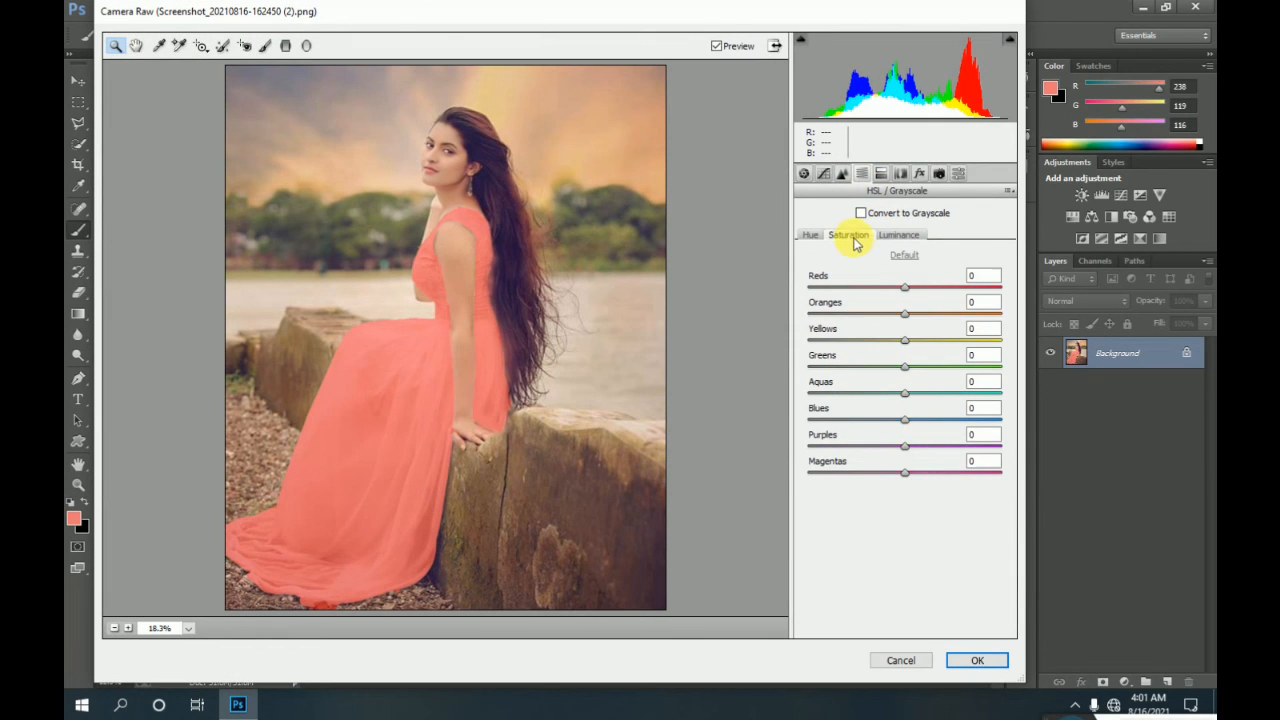
left_click(898, 237)
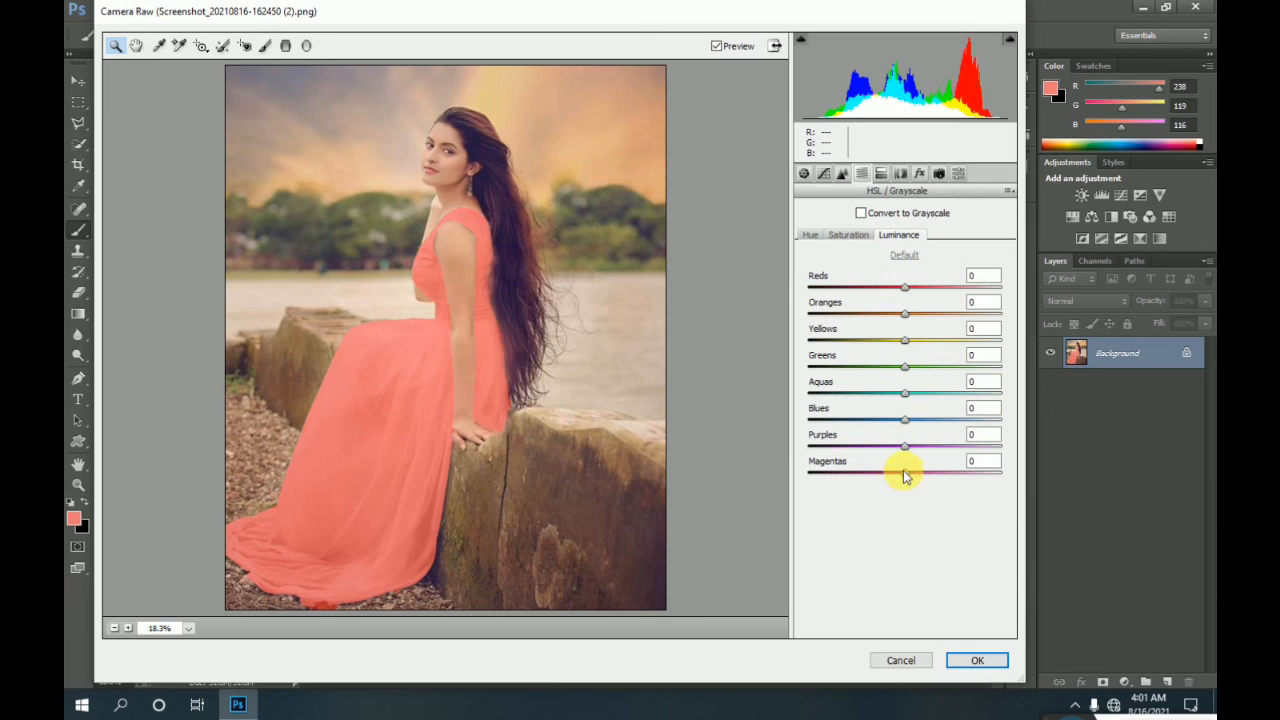
left_click_drag(895, 476, 880, 444)
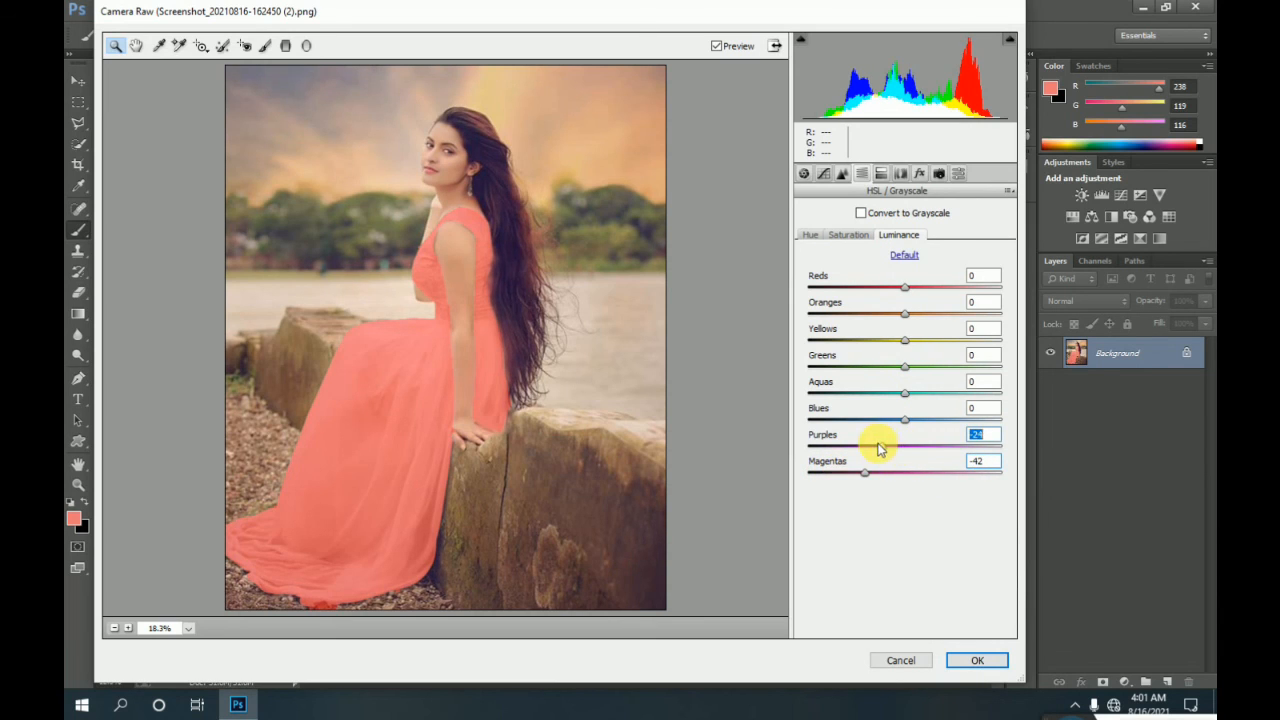
left_click_drag(904, 313, 890, 290)
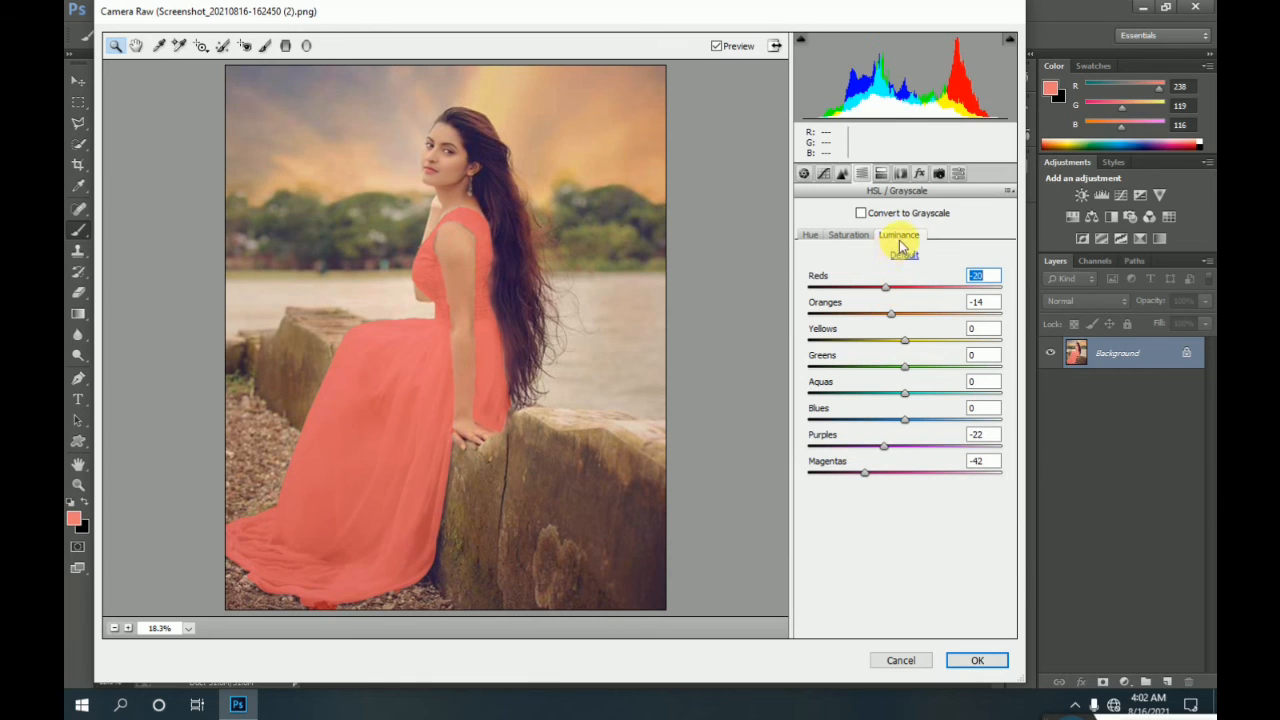
Step: Set the Reds saturation to -14 and apply the Camera Raw filter
left_click(848, 234)
left_click_drag(899, 291, 893, 291)
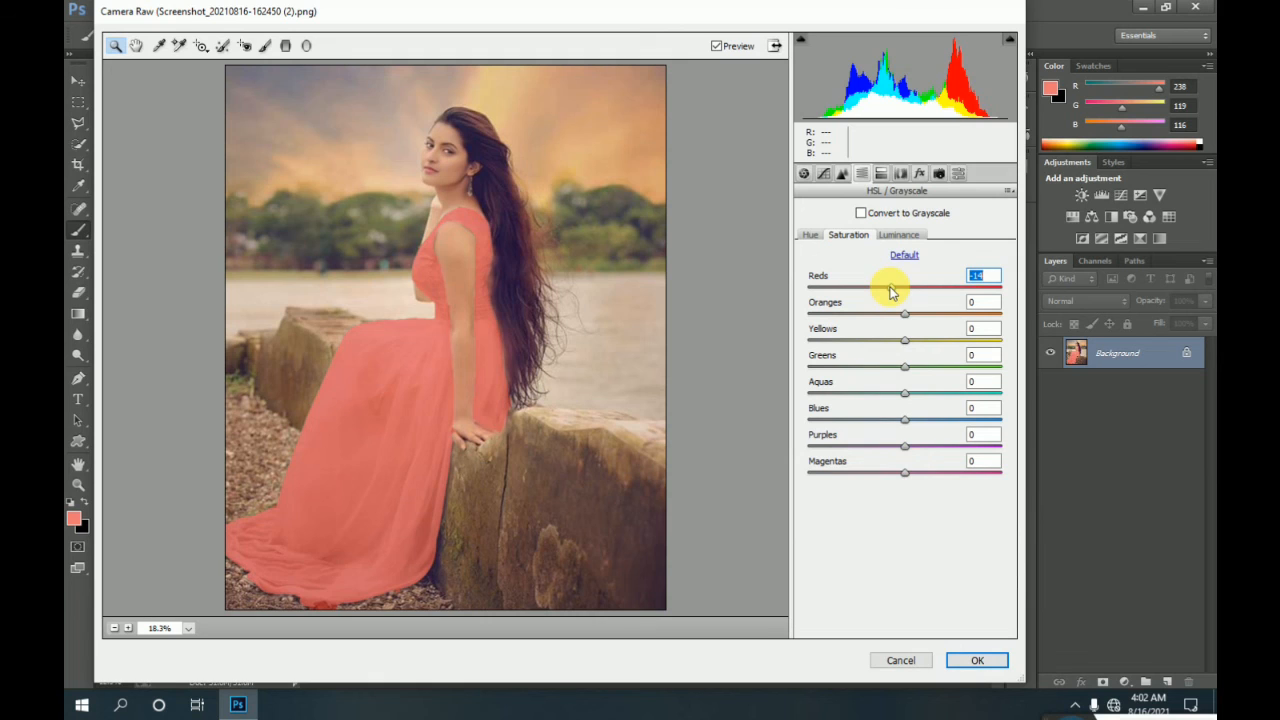
left_click(977, 660)
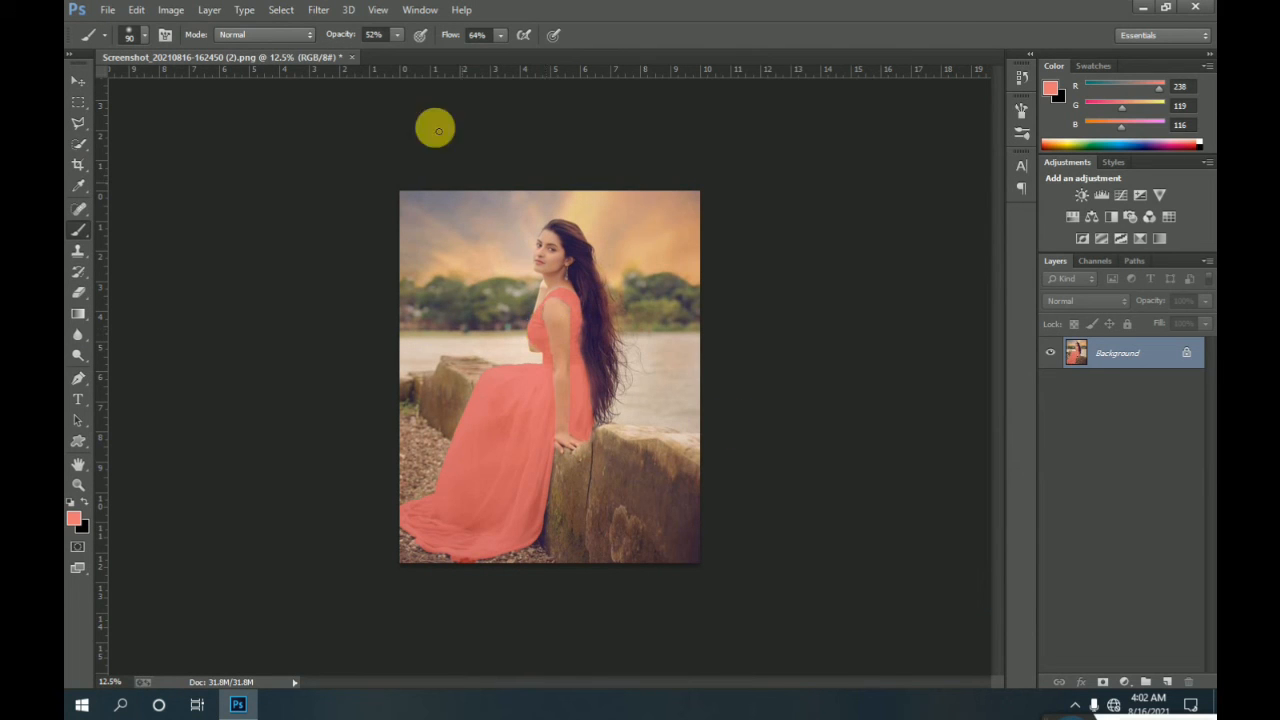
Step: Start another Camera Raw filter pass and set the Oranges luminance to -18
left_click(318, 10)
left_click(388, 117)
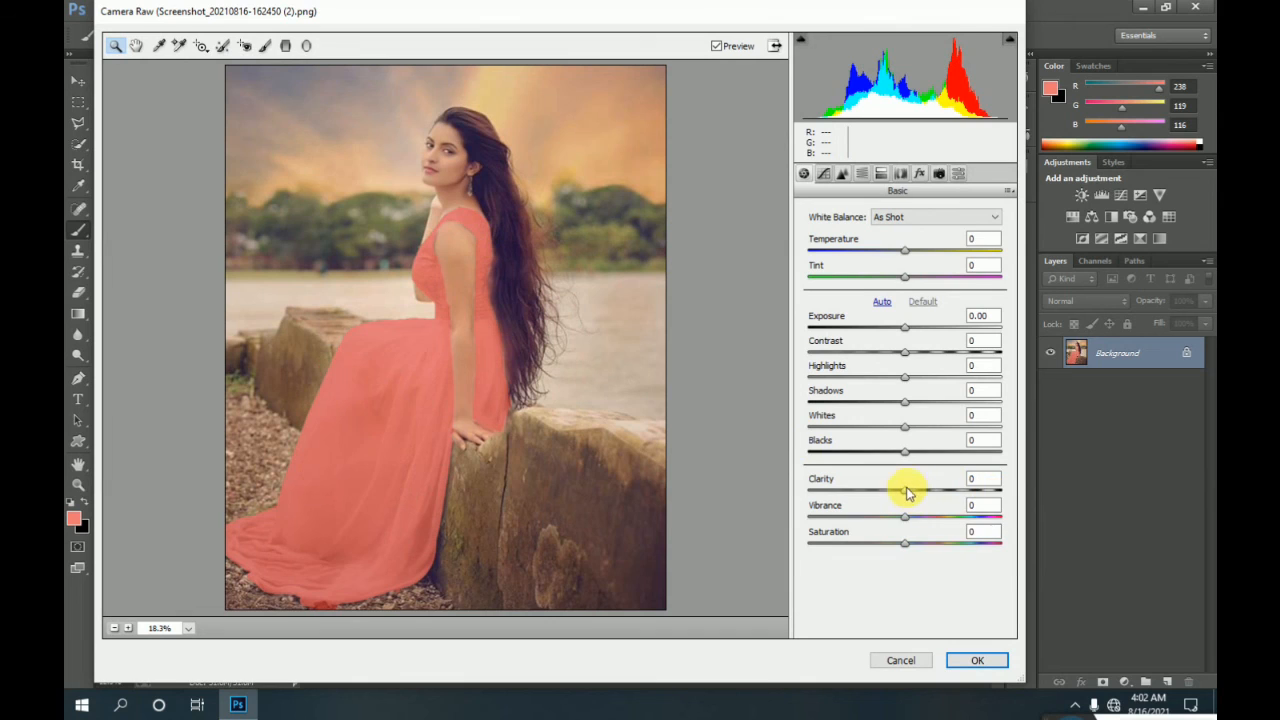
left_click(842, 173)
left_click(861, 173)
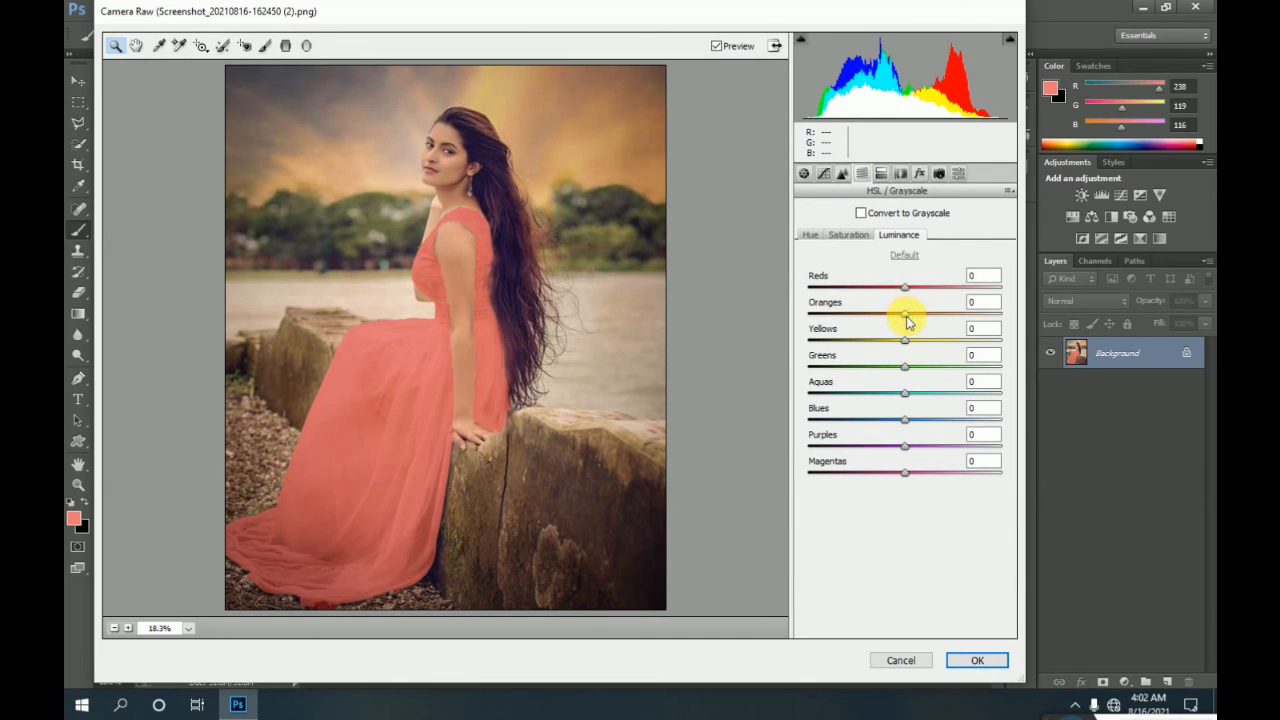
left_click_drag(908, 320, 891, 322)
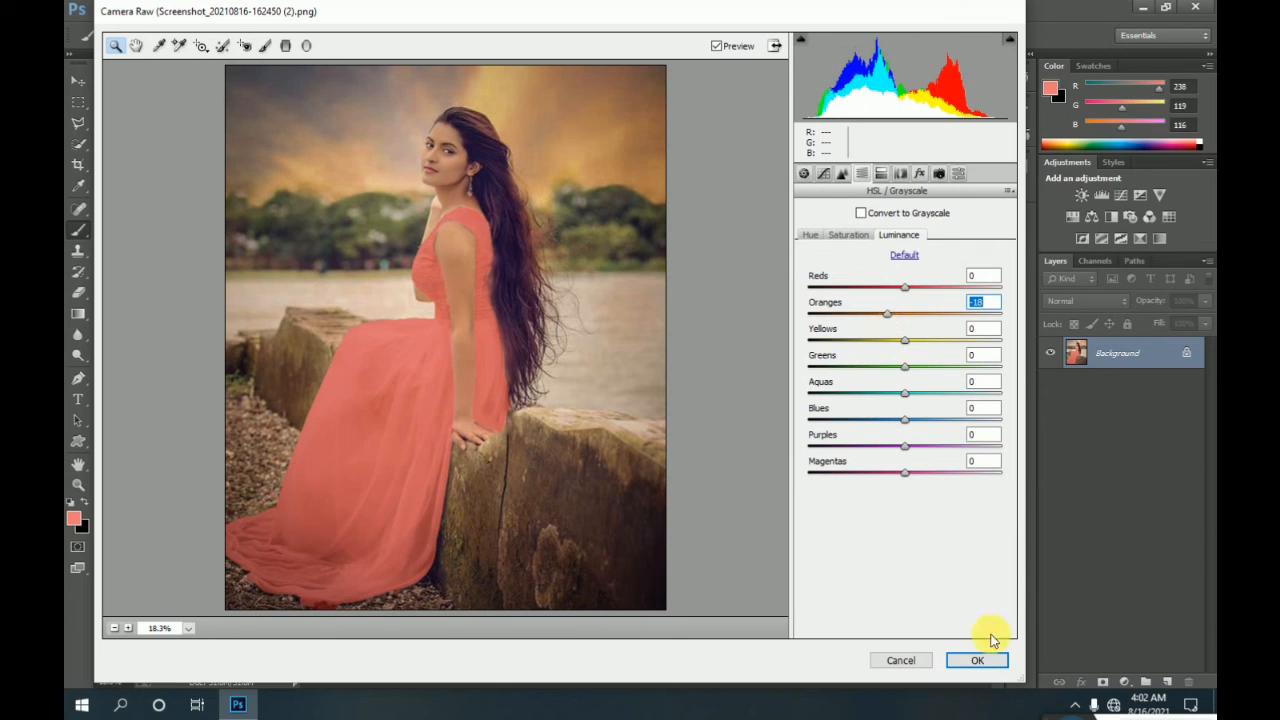